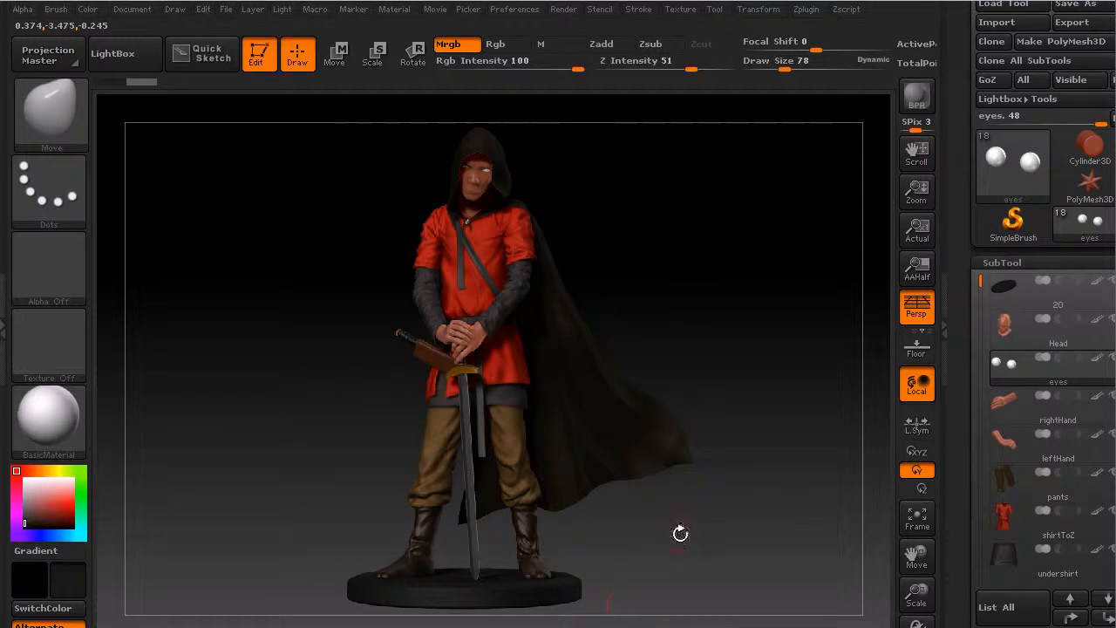
# Step: Isolate the eyes and Head subtools and frame the view closely on the character's eyes
pyautogui.click(282, 9)
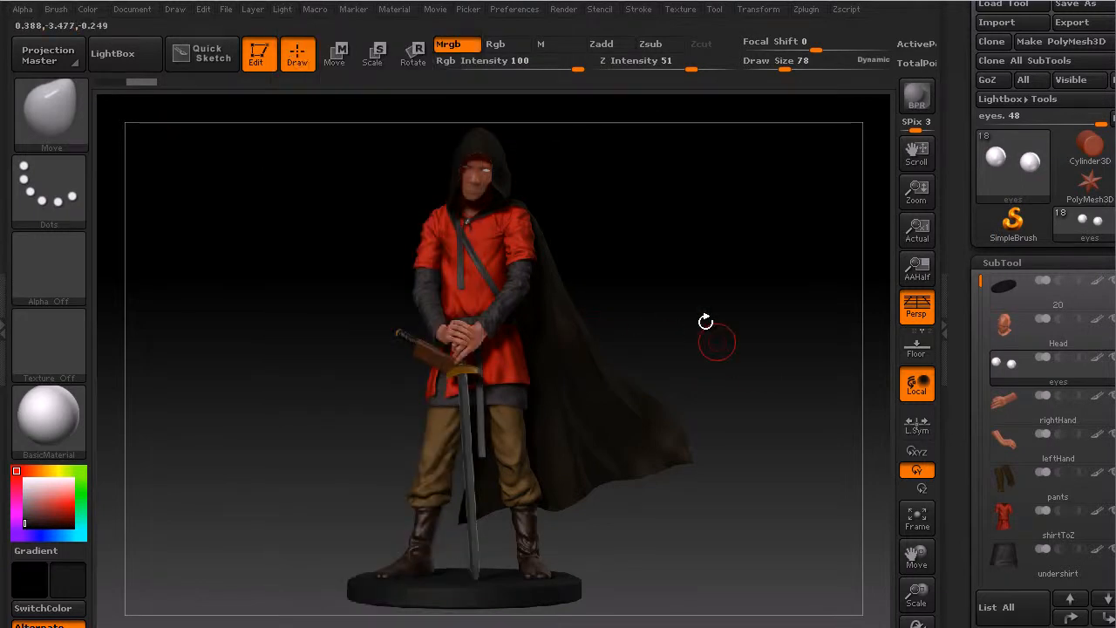
pyautogui.moveTo(745, 294)
pyautogui.mouseDown()
pyautogui.moveTo(763, 299)
pyautogui.moveTo(745, 300)
pyautogui.mouseUp()
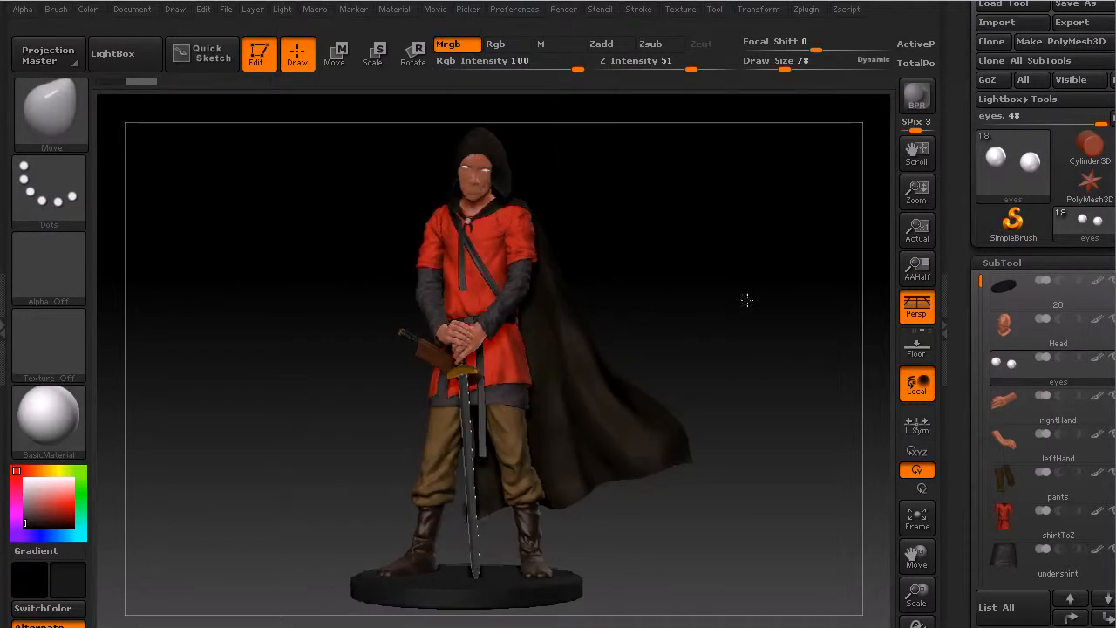
pyautogui.click(1112, 357)
pyautogui.click(1112, 320)
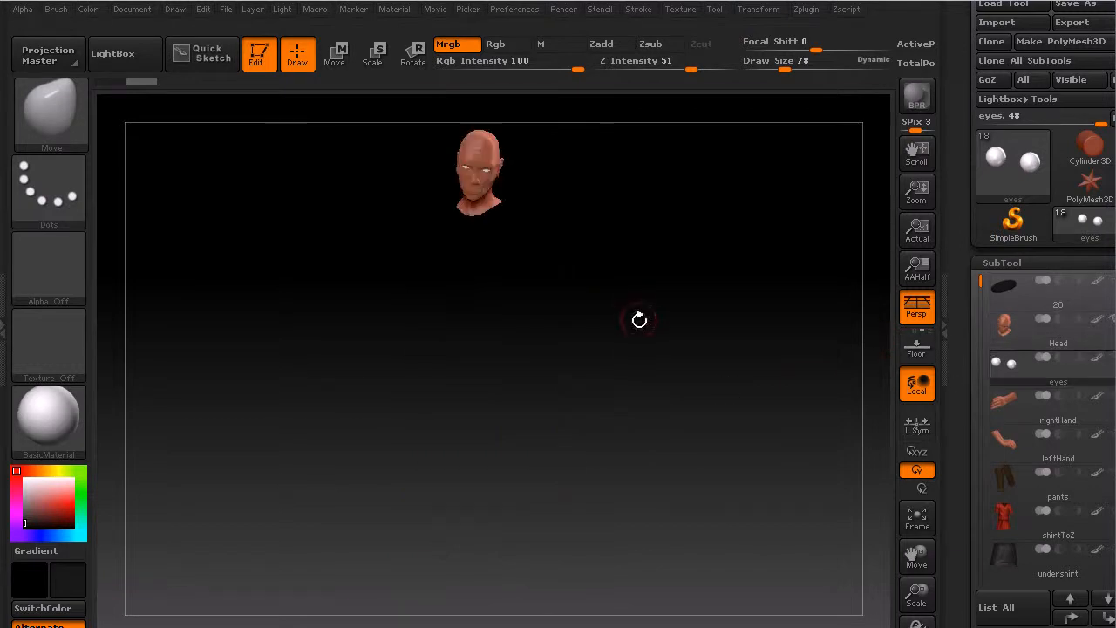
pyautogui.press('f')
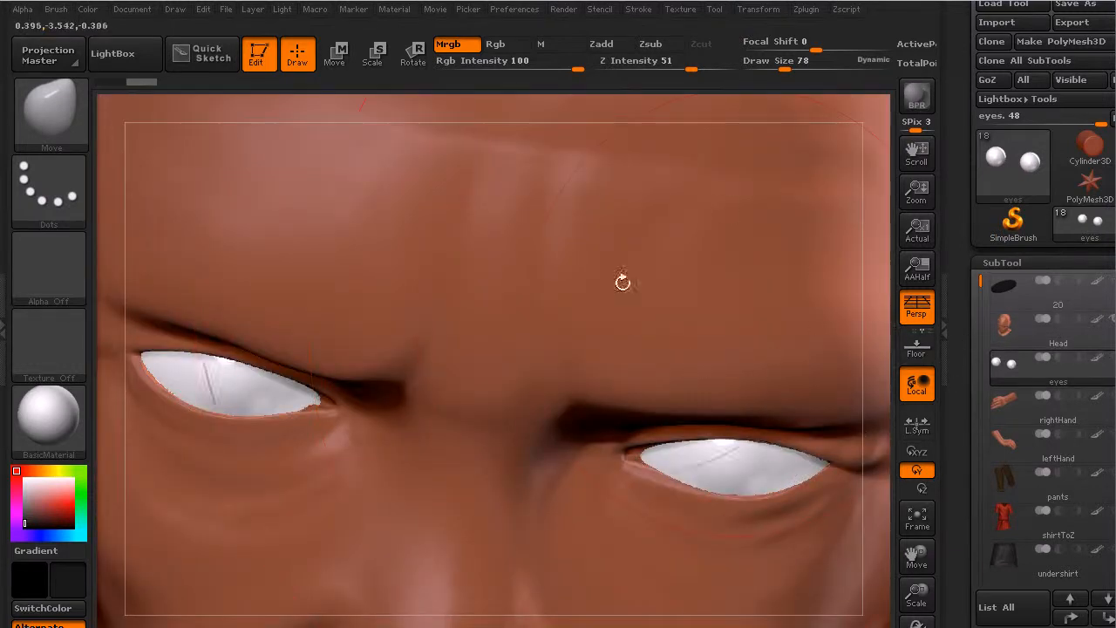
pyautogui.moveTo(558, 292); pyautogui.dragTo(567, 185)
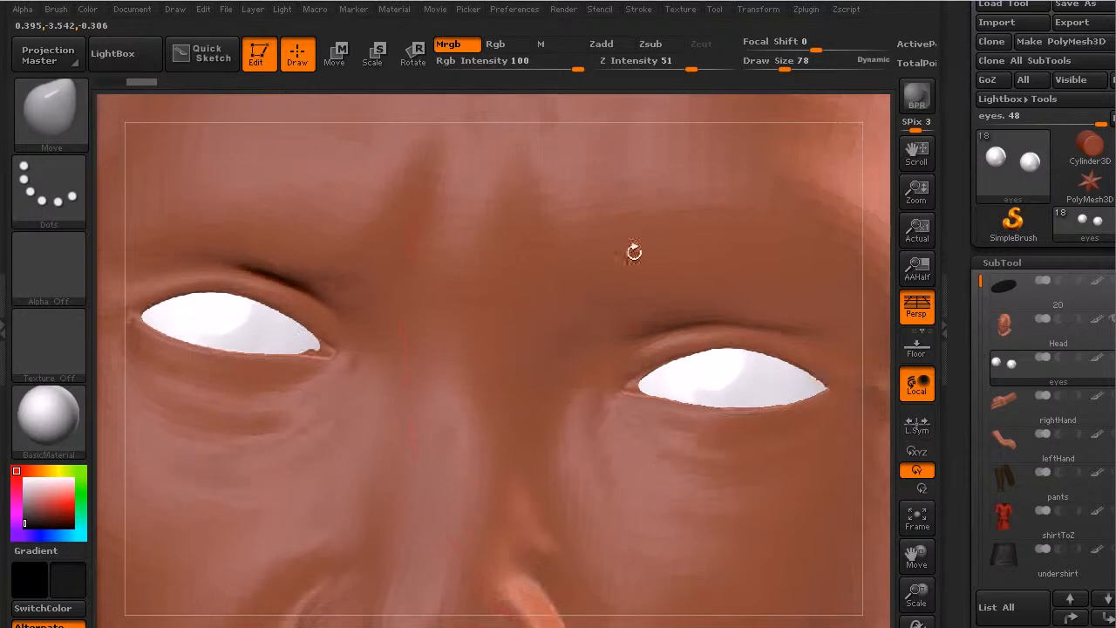
# Step: Open the Polypaint settings for the eyes subtool
pyautogui.moveTo(1115, 493); pyautogui.dragTo(1114, 133)
pyautogui.moveTo(1060, 331); pyautogui.dragTo(1060, 362)
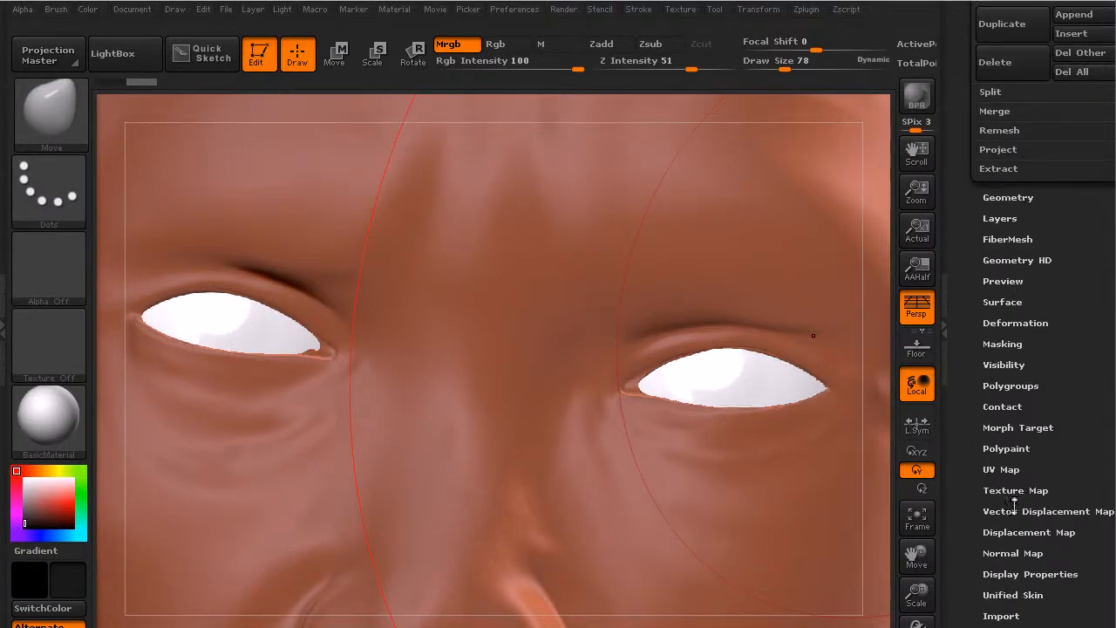
pyautogui.click(1010, 450)
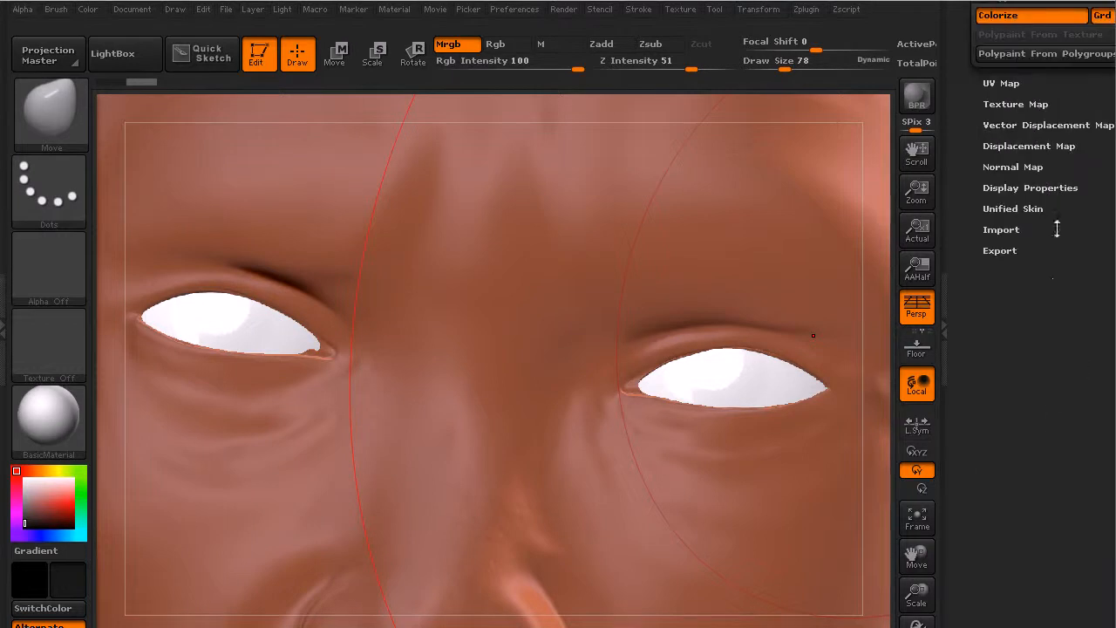
pyautogui.moveTo(1049, 289); pyautogui.dragTo(1039, 334)
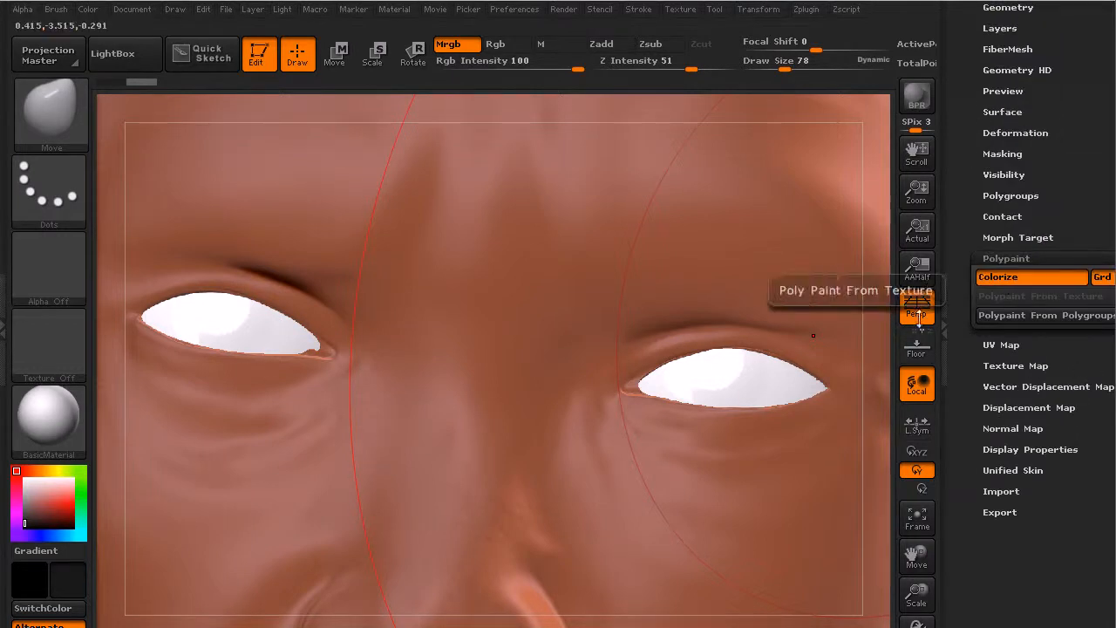
# Step: Set the brush to Rgb only with a draw size of 8 and display the wireframe on the eyes
pyautogui.click(495, 44)
pyautogui.press('s')
pyautogui.moveTo(262, 345); pyautogui.dragTo(231, 343)
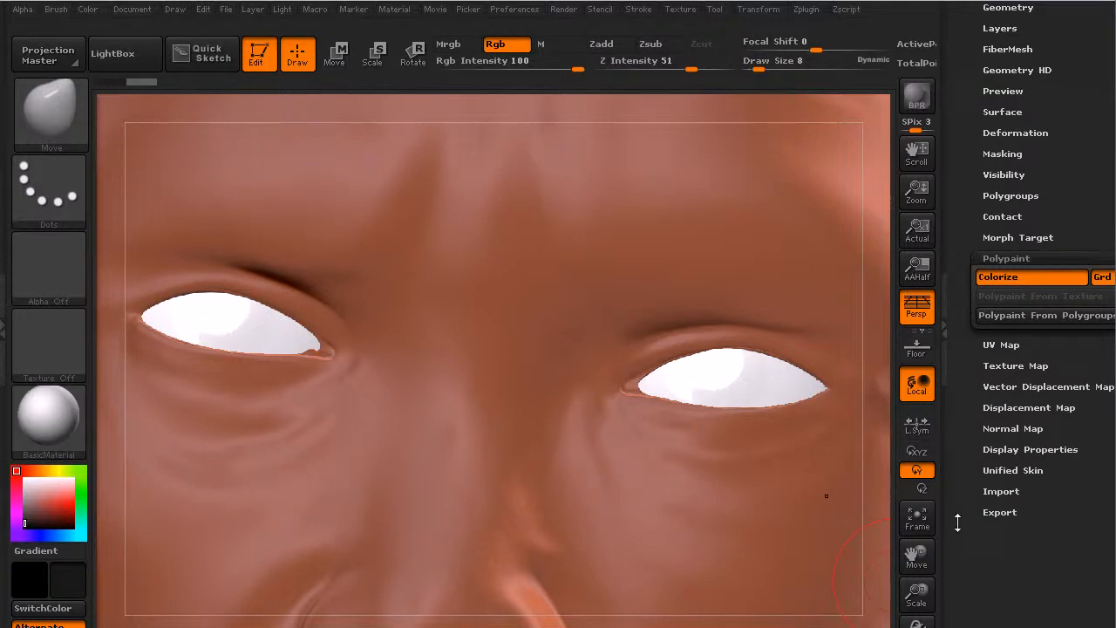
pyautogui.moveTo(956, 521); pyautogui.dragTo(962, 497)
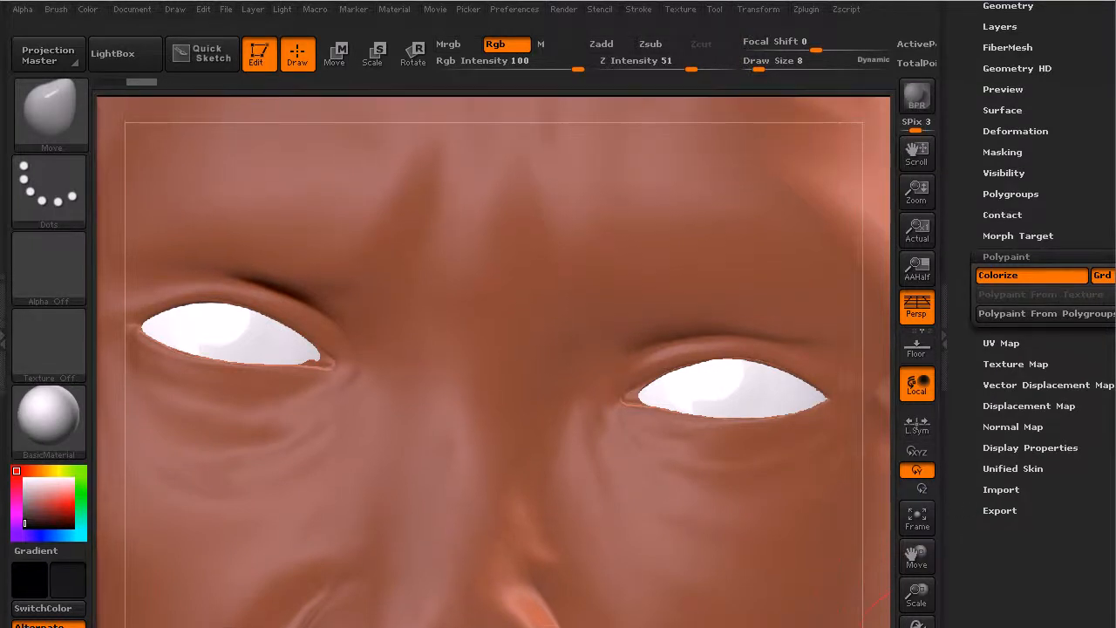
pyautogui.hotkey('shift', 'f')
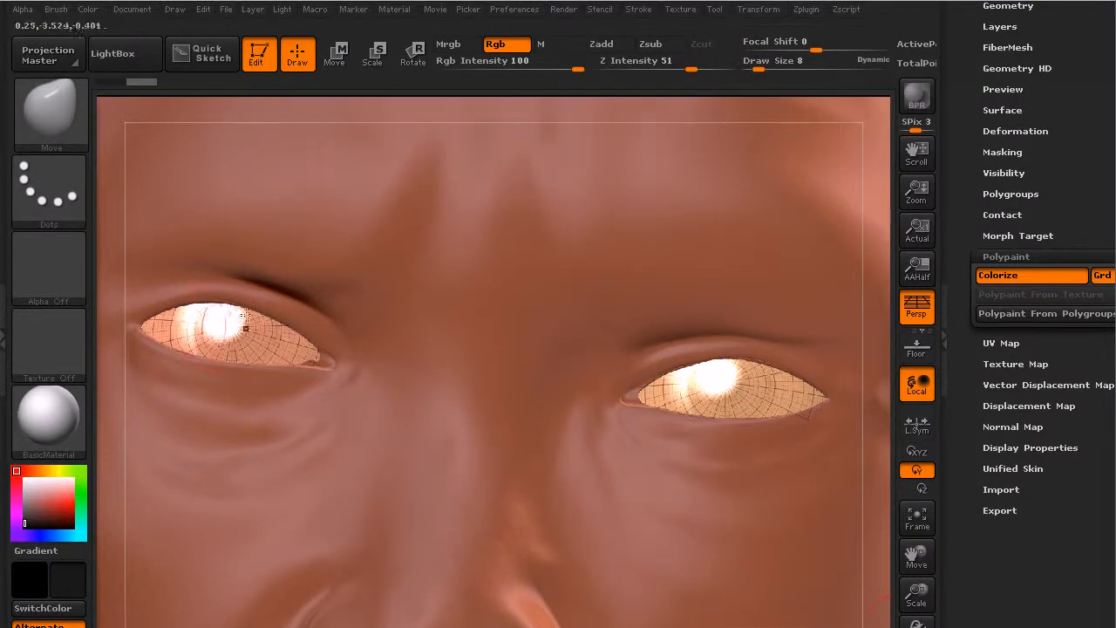
# Step: Pick a dark reddish-brown paint colour and switch to the Standard brush
pyautogui.moveTo(36, 505); pyautogui.dragTo(54, 512)
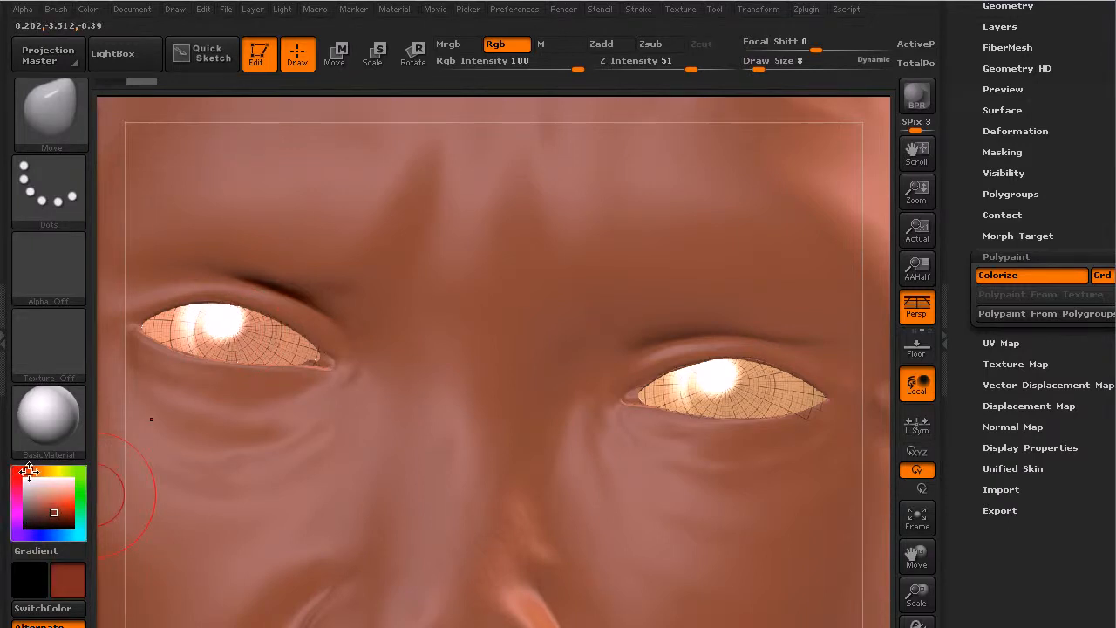
pyautogui.moveTo(55, 516); pyautogui.dragTo(60, 521)
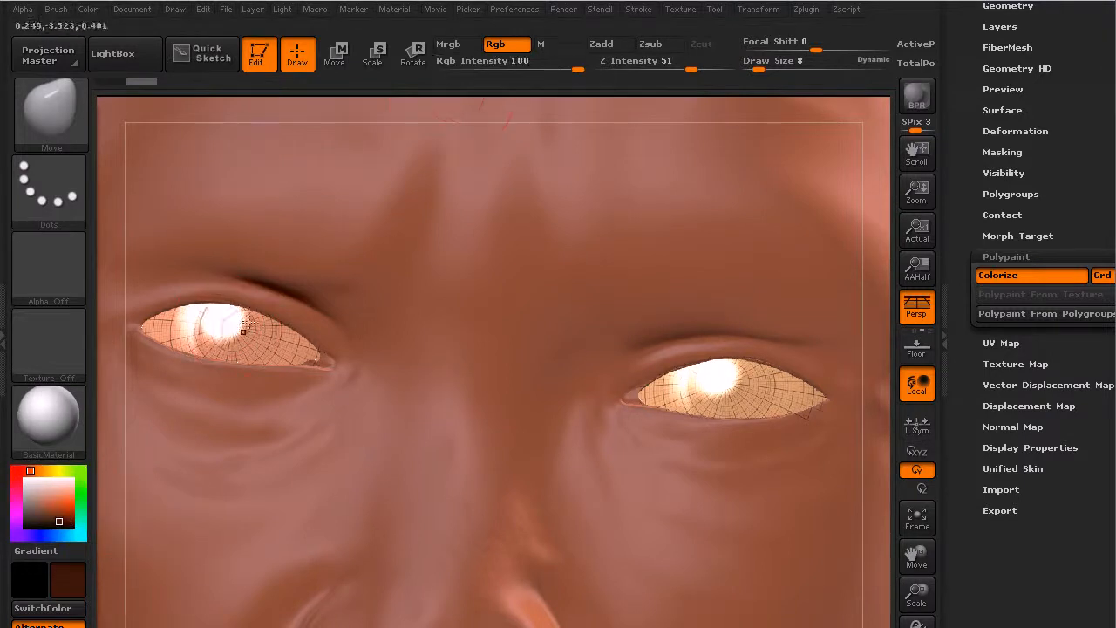
pyautogui.moveTo(232, 329); pyautogui.dragTo(231, 335)
pyautogui.press('shift')
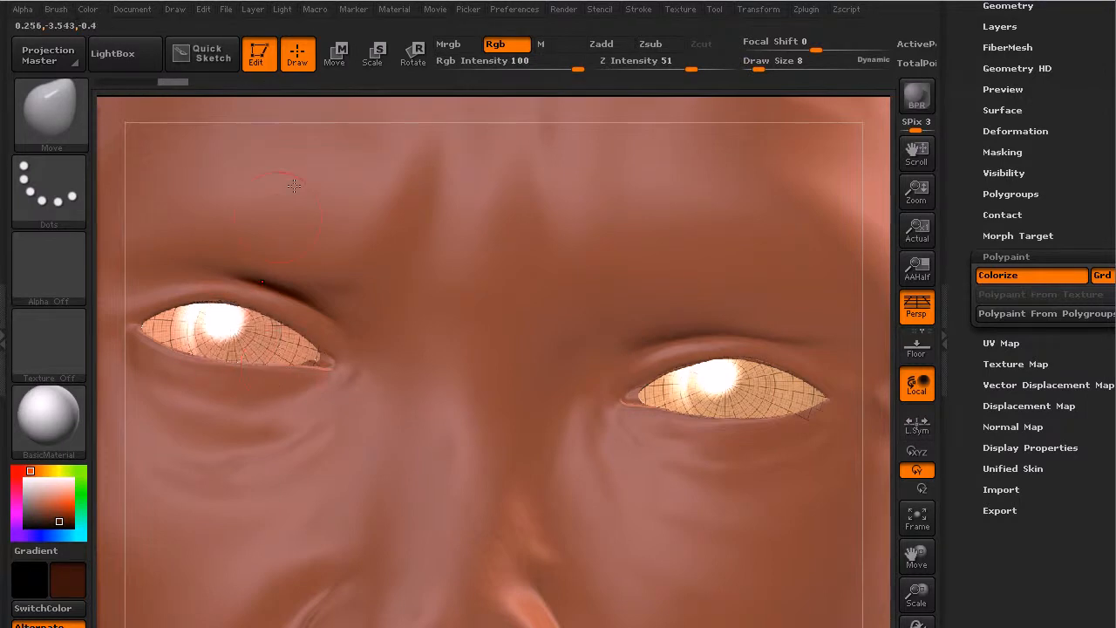
pyautogui.click(57, 112)
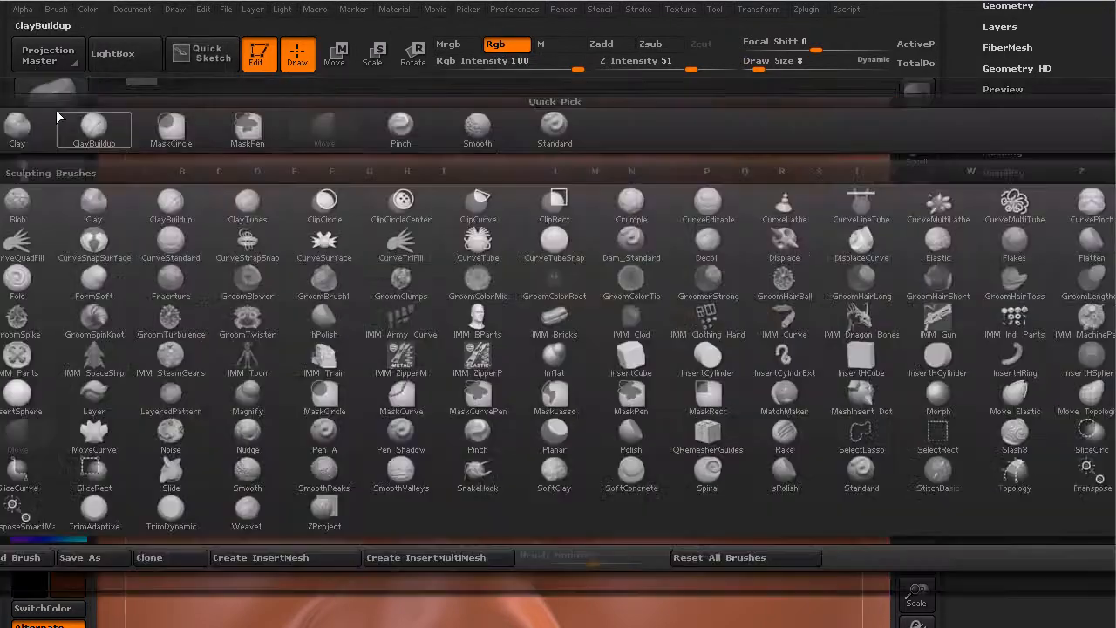
pyautogui.click(557, 140)
# Step: Undo a test stroke on the eye and turn off Zadd so the Standard brush only applies Rgb colour
pyautogui.moveTo(230, 333); pyautogui.dragTo(224, 332)
pyautogui.hotkey('ctrl', 'z')
pyautogui.click(610, 45)
pyautogui.click(504, 44)
# Step: Paint a round dark brown iris centred on each eyeball, redoing the first attempt
pyautogui.moveTo(225, 333); pyautogui.dragTo(237, 311)
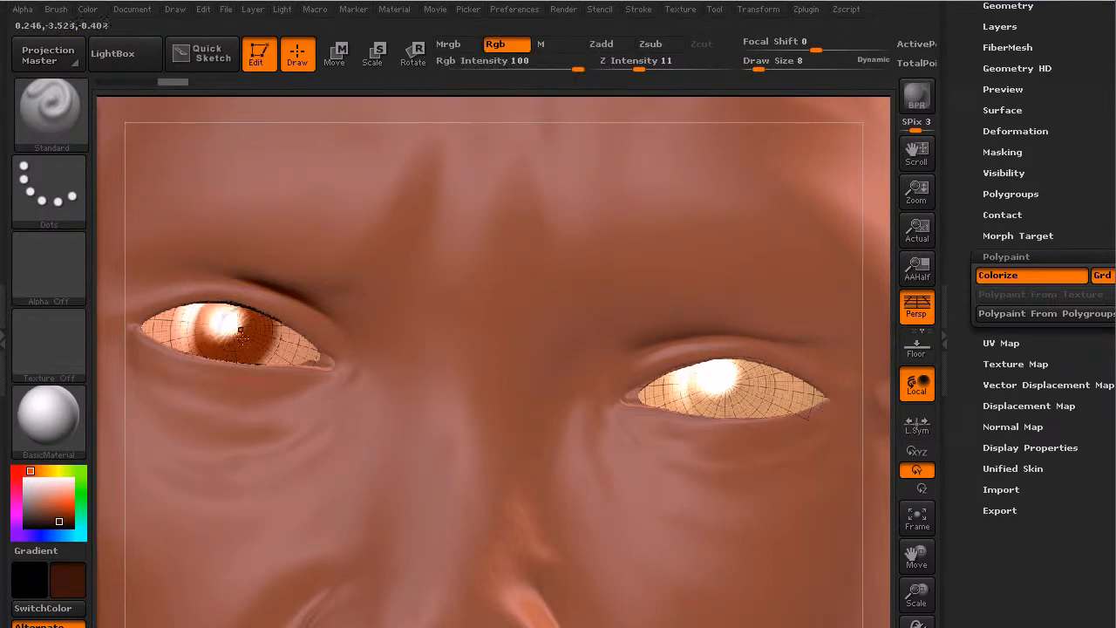
pyautogui.hotkey('ctrl', 'z')
pyautogui.moveTo(230, 324); pyautogui.dragTo(228, 315)
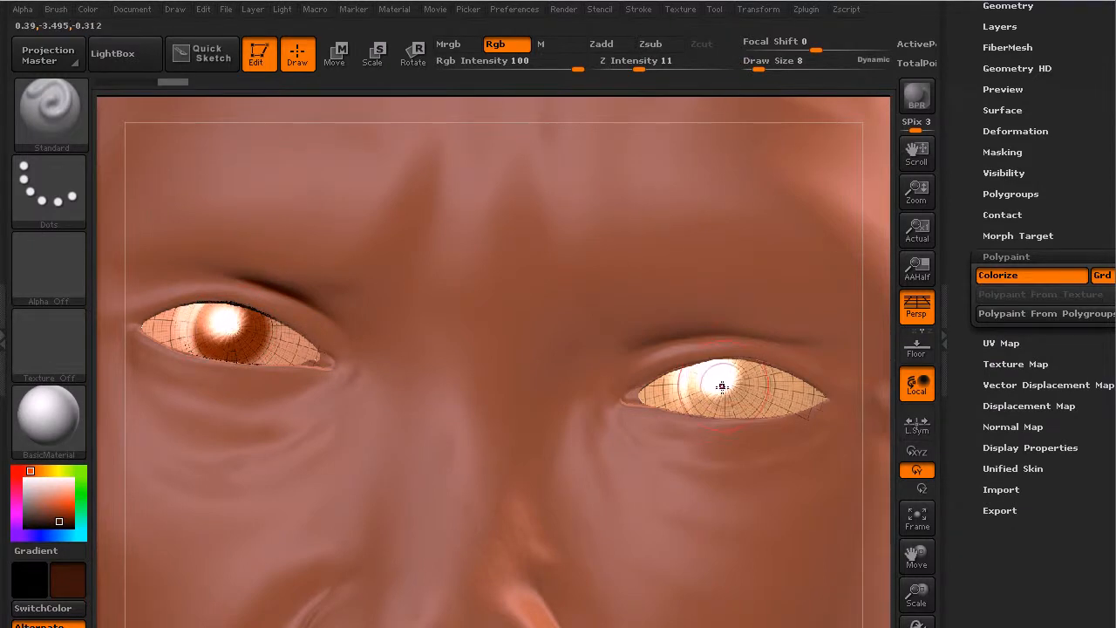
pyautogui.moveTo(728, 384); pyautogui.dragTo(717, 368)
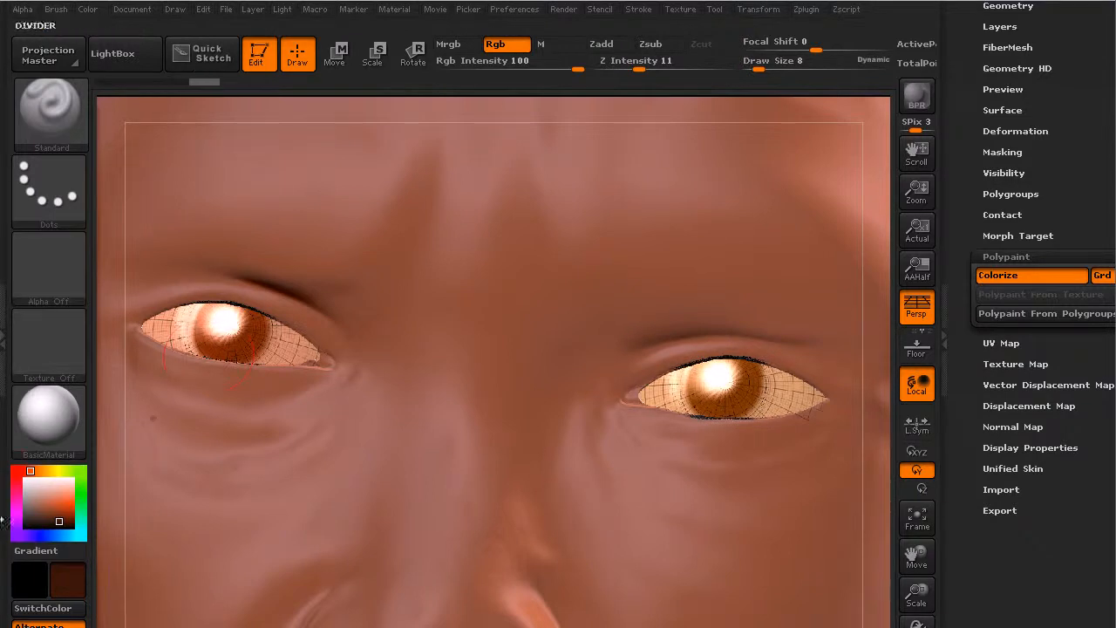
# Step: Choose a darker brown, reduce the draw size to 1 and start outlining the iris of the character's left eye
pyautogui.moveTo(922, 594); pyautogui.dragTo(927, 624)
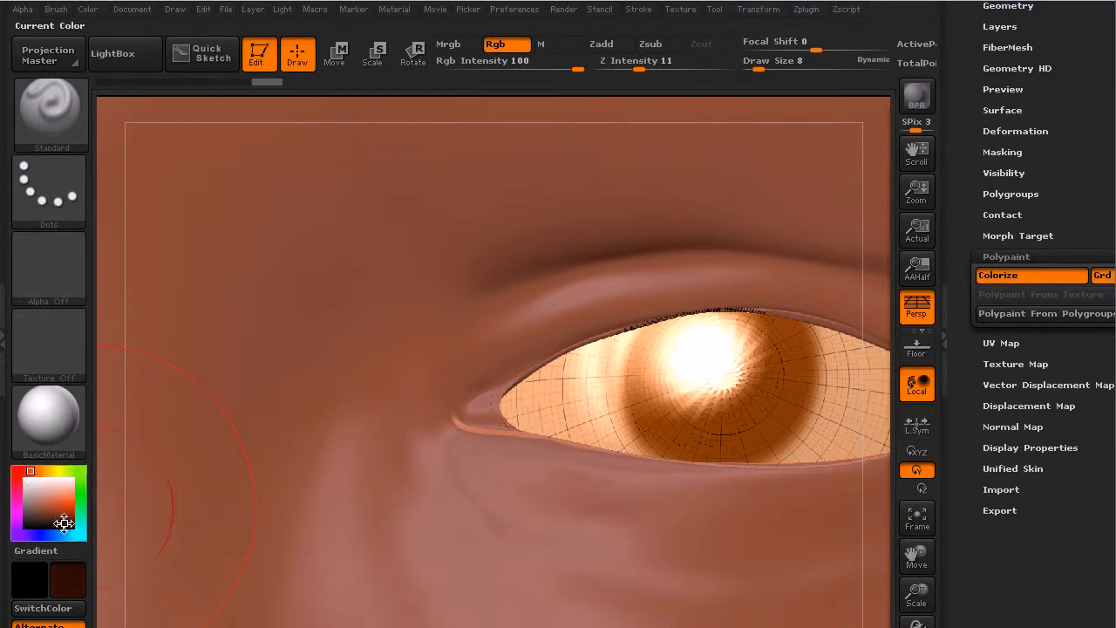
pyautogui.press('s')
pyautogui.click(647, 411)
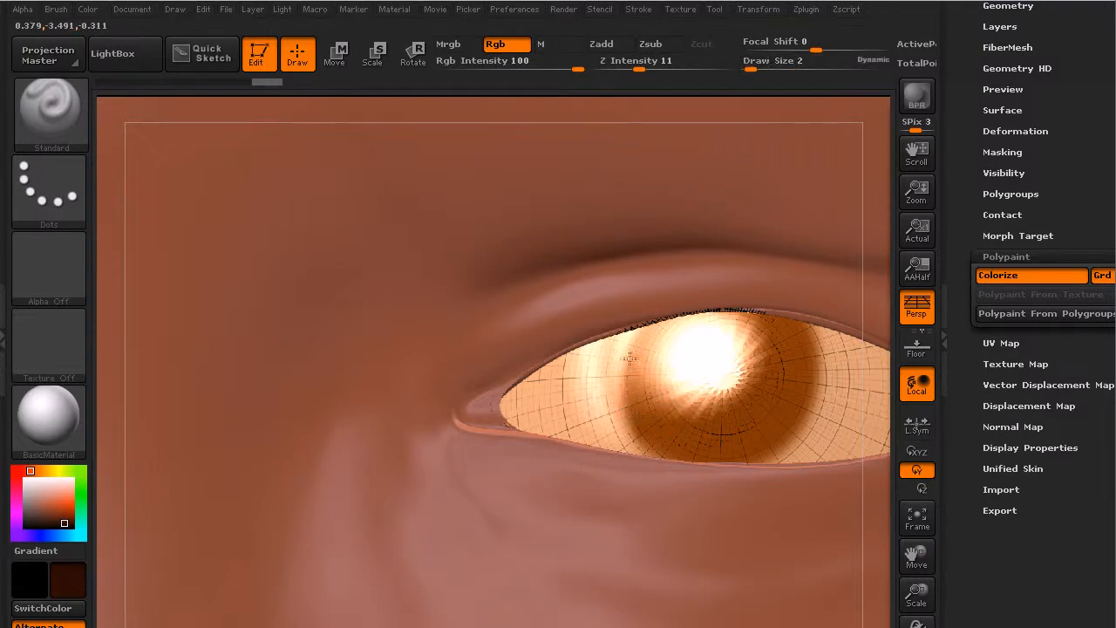
pyautogui.moveTo(629, 371)
pyautogui.mouseDown()
pyautogui.moveTo(632, 422)
pyautogui.moveTo(688, 459)
pyautogui.mouseUp()
pyautogui.hotkey('ctrl', 'z')
pyautogui.press('s')
pyautogui.click(648, 424)
pyautogui.click(634, 331)
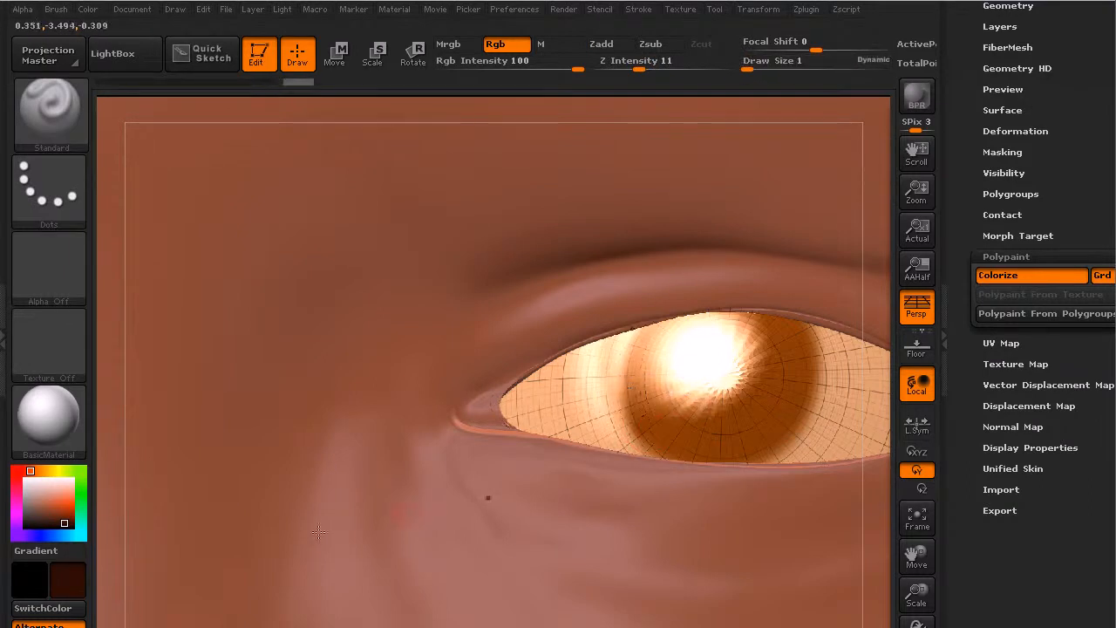
# Step: Try painting a near-black rim around the left eye's iris, subdividing the eyes mesh for finer paint detail
pyautogui.click(63, 526)
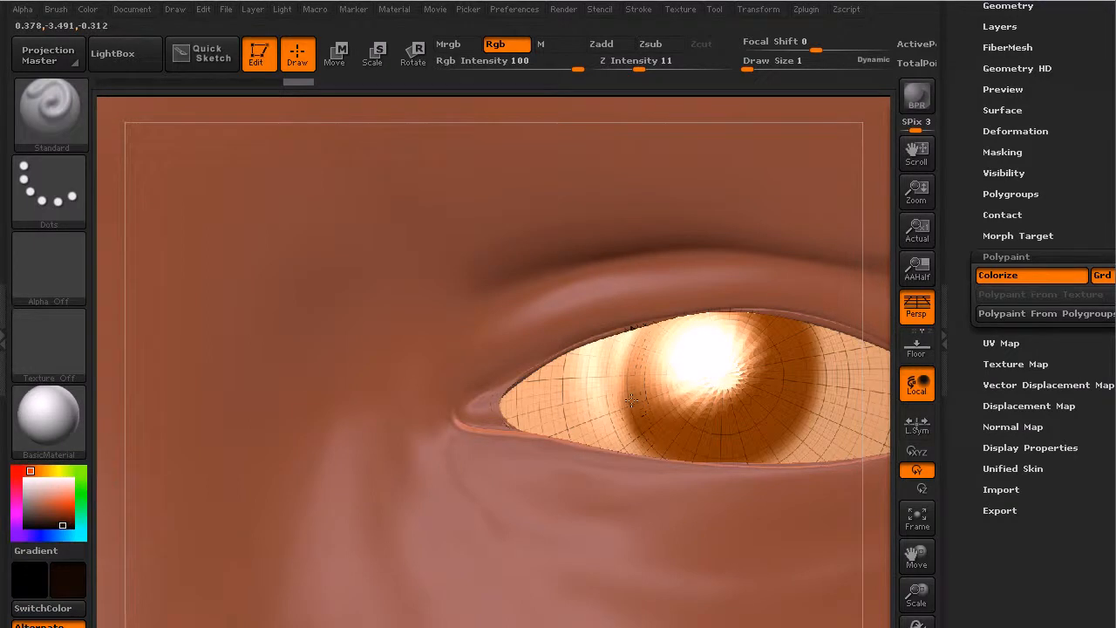
pyautogui.click(650, 446)
pyautogui.click(755, 467)
pyautogui.moveTo(785, 443); pyautogui.dragTo(818, 400)
pyautogui.hotkey('ctrl', 'd')
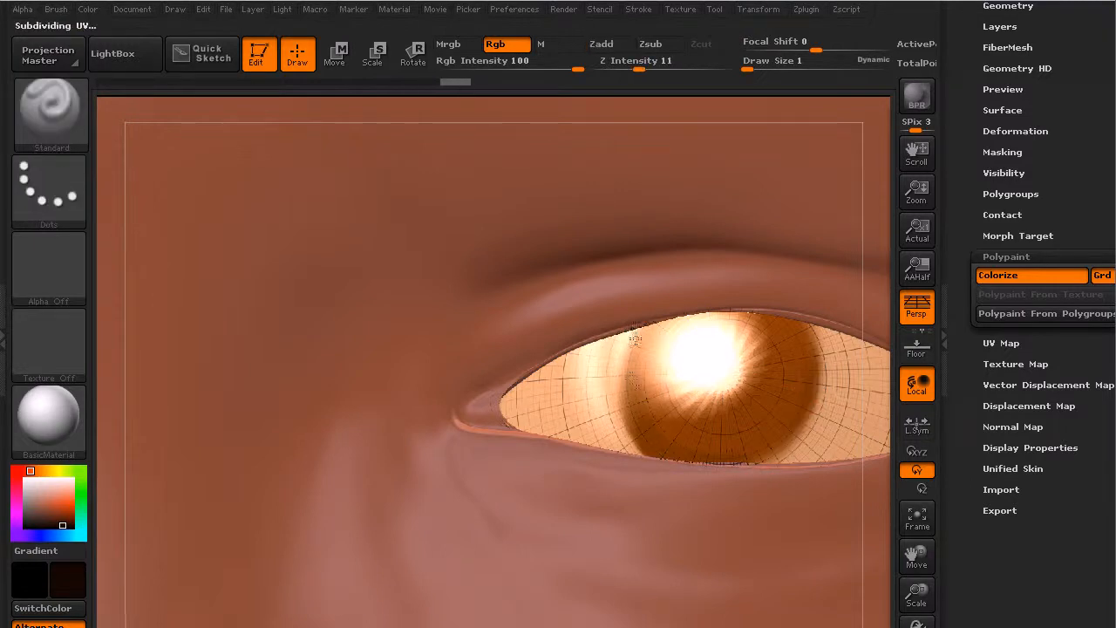
pyautogui.click(746, 453)
pyautogui.click(818, 333)
pyautogui.click(858, 357)
# Step: Hide the wireframe and undo the near-black rim strokes, then subdivide the eyes mesh again
pyautogui.hotkey('shift', 'f')
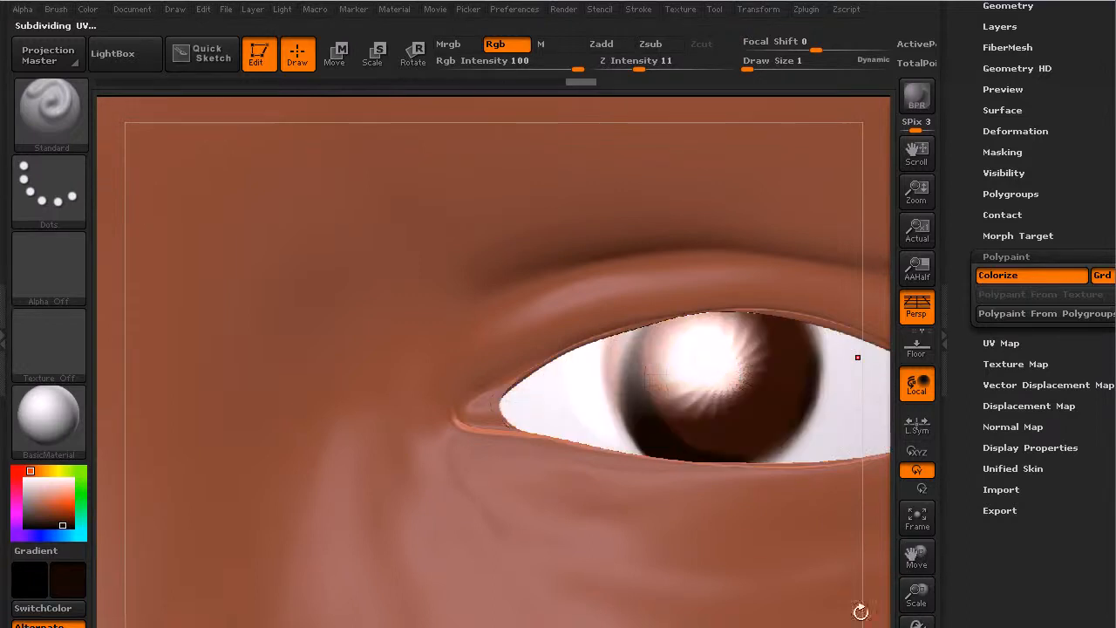
pyautogui.hotkey('ctrl', 'z')
pyautogui.hotkey('ctrl', 'z')
pyautogui.hotkey('ctrl', 'z')
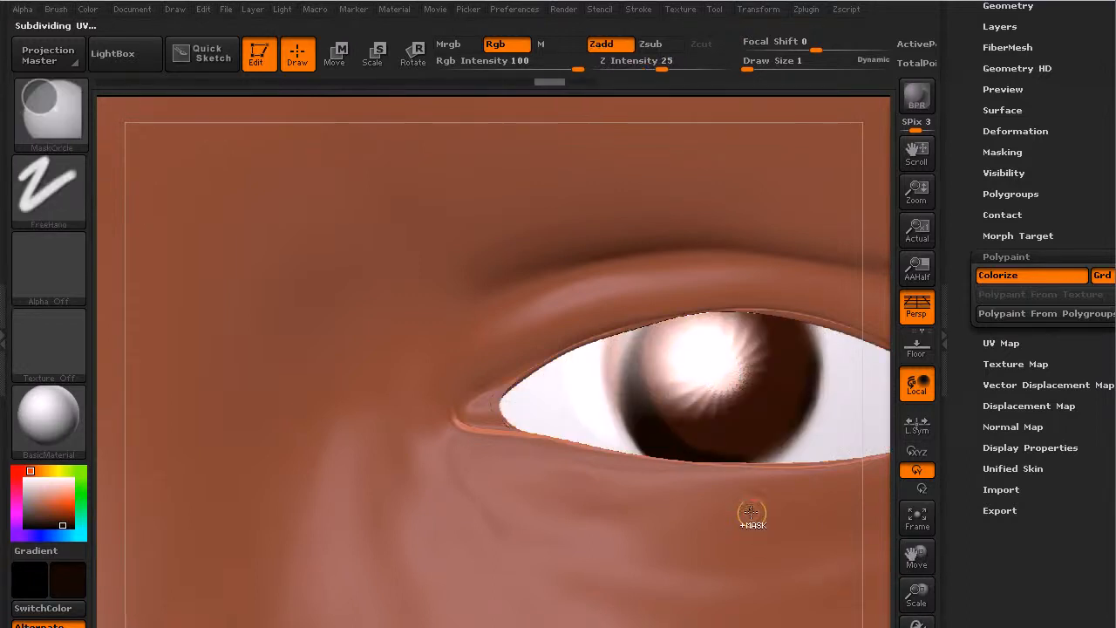
pyautogui.hotkey('ctrl', 'z')
pyautogui.hotkey('ctrl', 'z')
pyautogui.hotkey('ctrl', 'z')
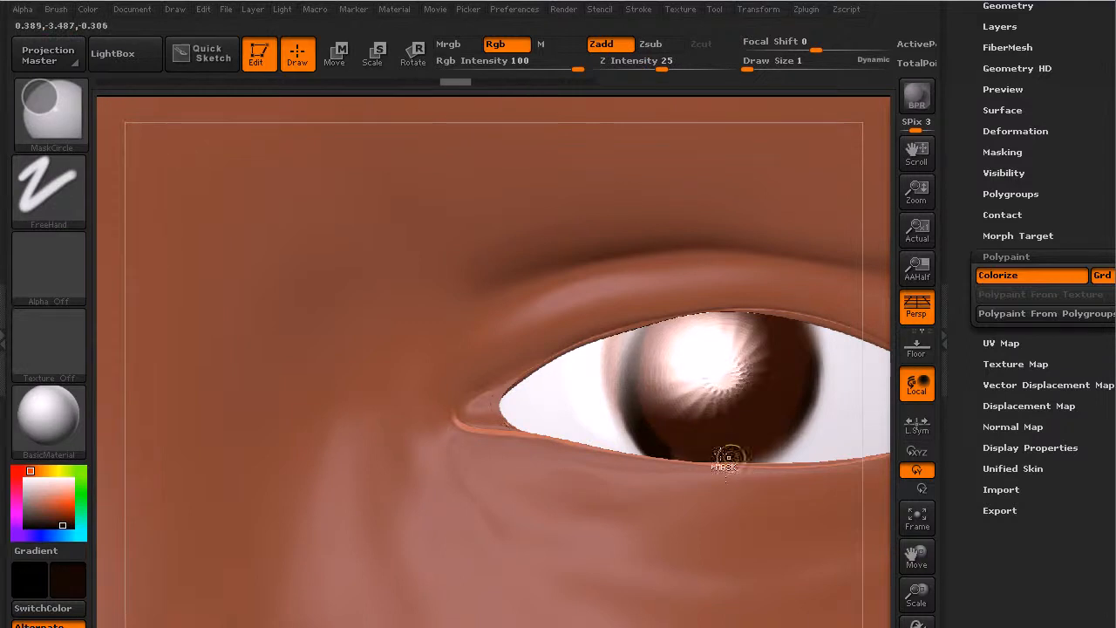
pyautogui.hotkey('ctrl', 'z')
pyautogui.hotkey('ctrl', 'z')
pyautogui.hotkey('ctrl', 'z')
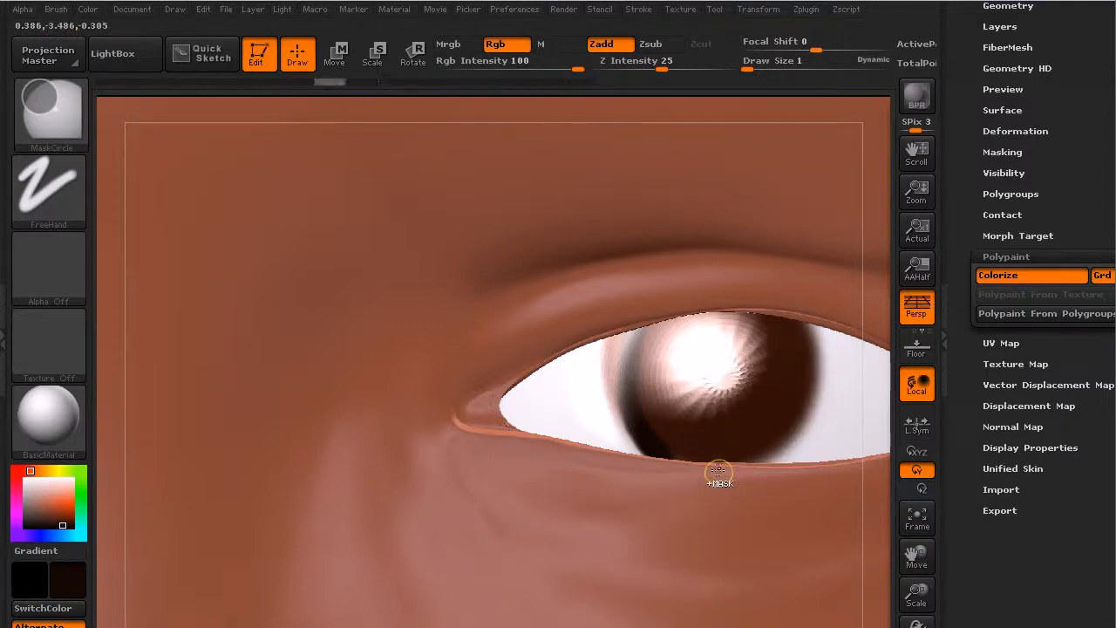
pyautogui.hotkey('ctrl', 'shift', 'z')
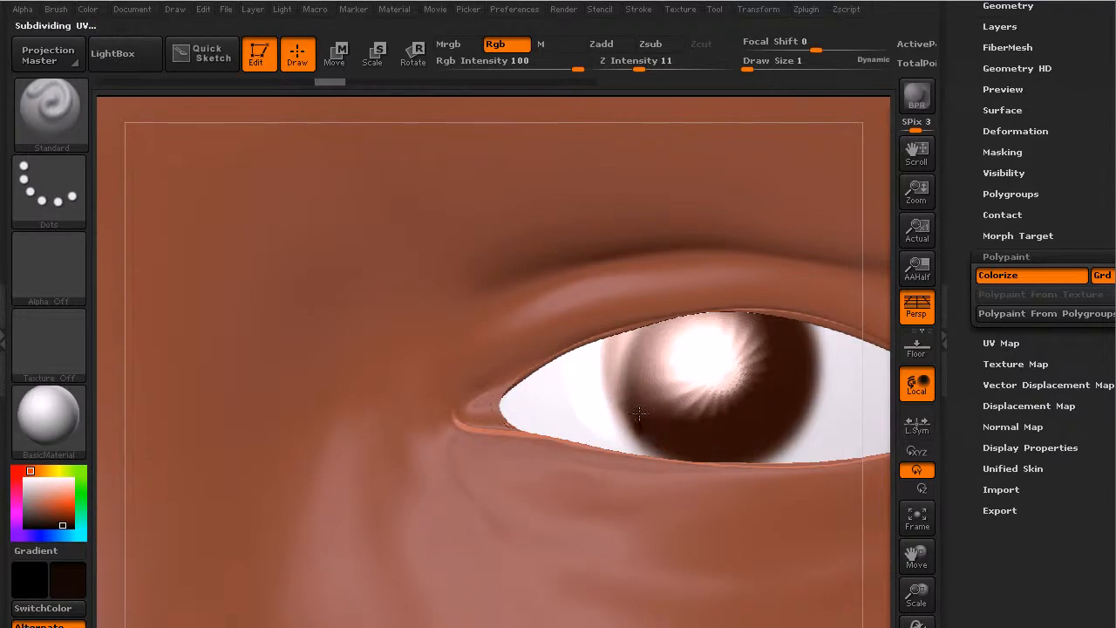
# Step: Pick a very dark brown and paint a thin rim along the outer edge of the left eye's iris
pyautogui.click(638, 502)
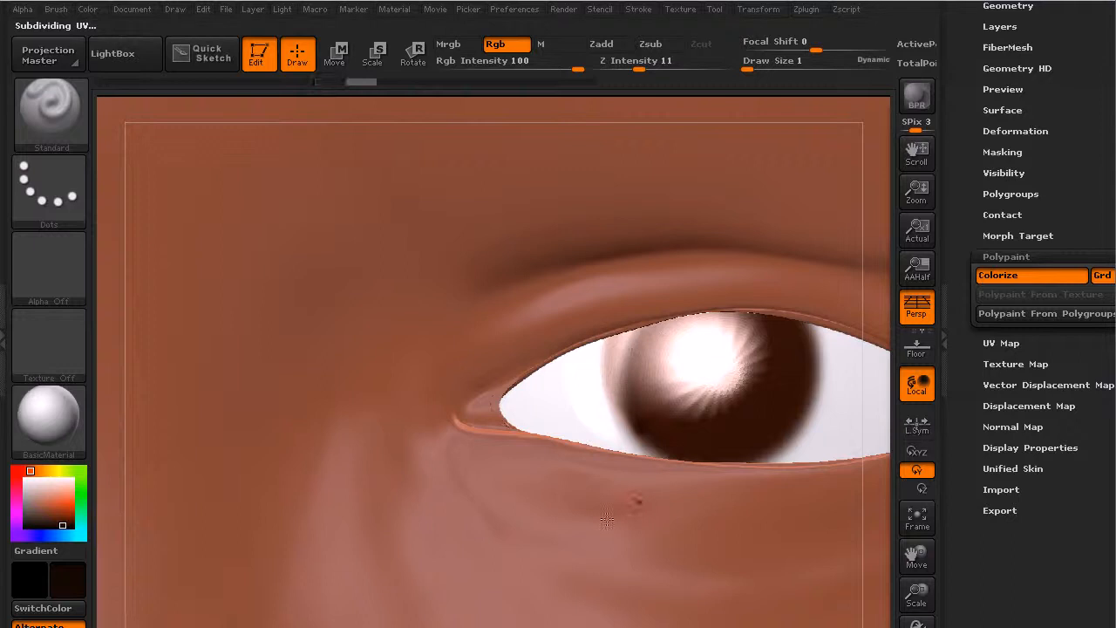
pyautogui.click(63, 525)
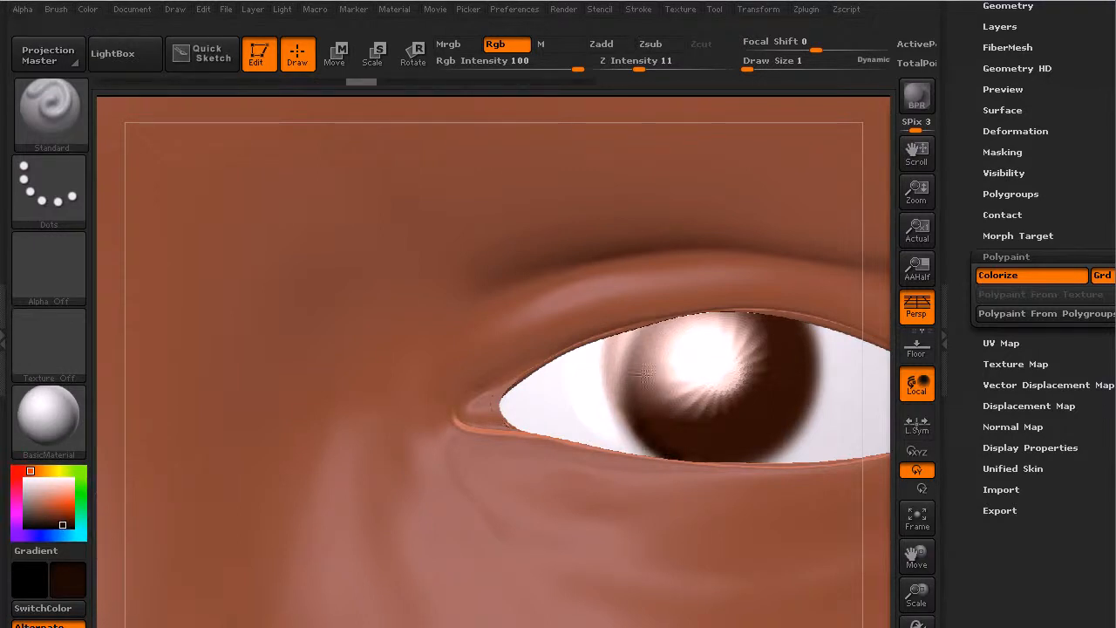
pyautogui.click(743, 457)
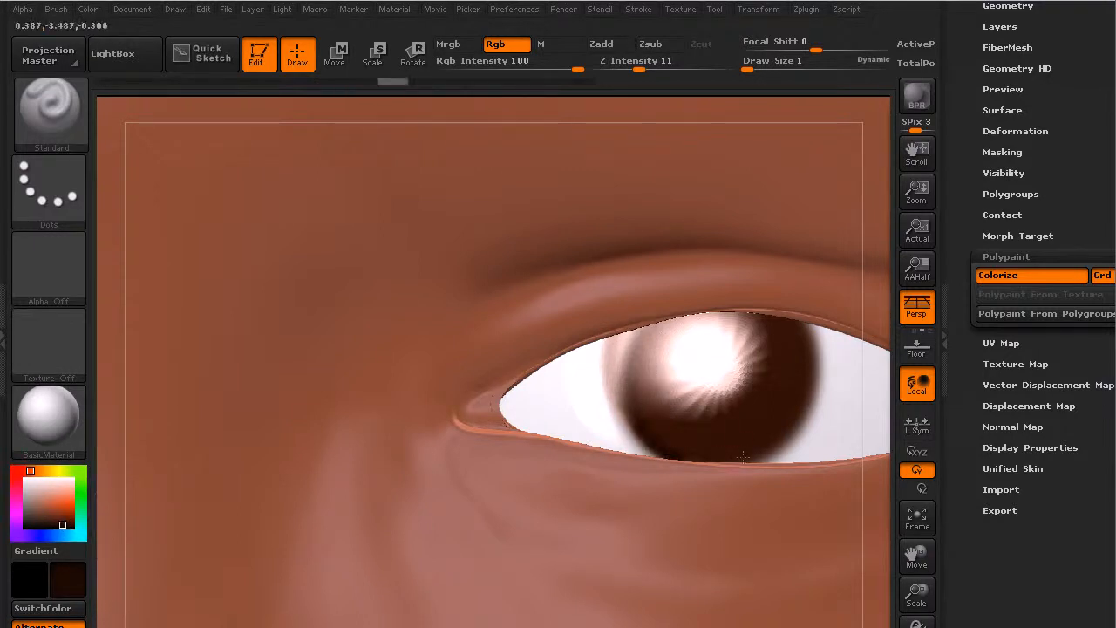
pyautogui.click(802, 409)
pyautogui.click(799, 370)
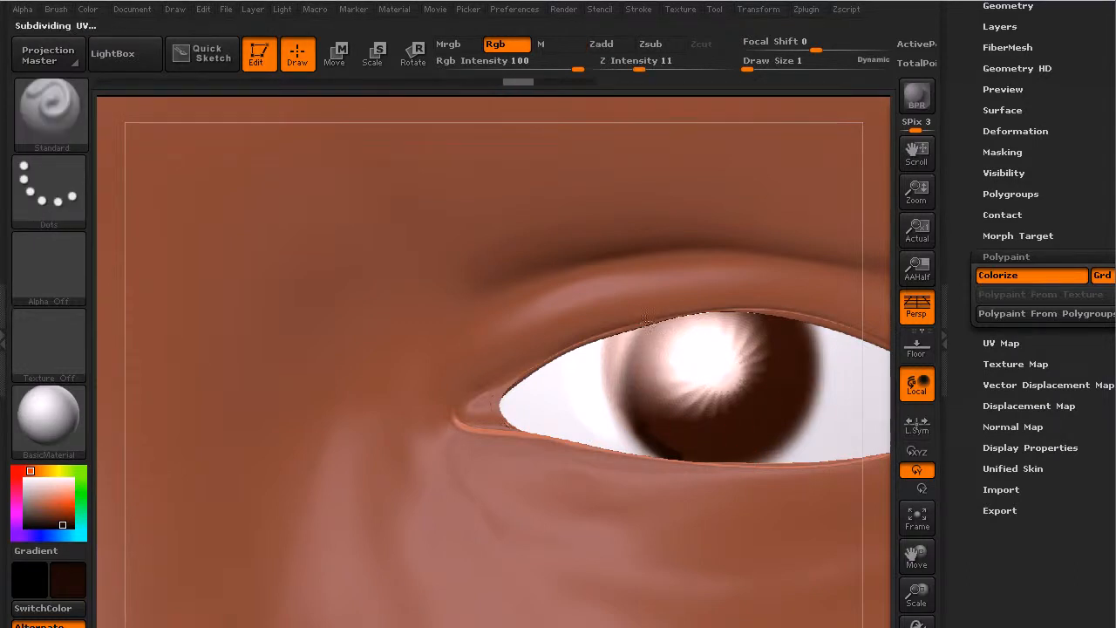
pyautogui.click(688, 464)
pyautogui.click(802, 369)
# Step: Choose a lighter reddish brown and paint soft variation inside the left eye's iris
pyautogui.moveTo(59, 527); pyautogui.dragTo(54, 519)
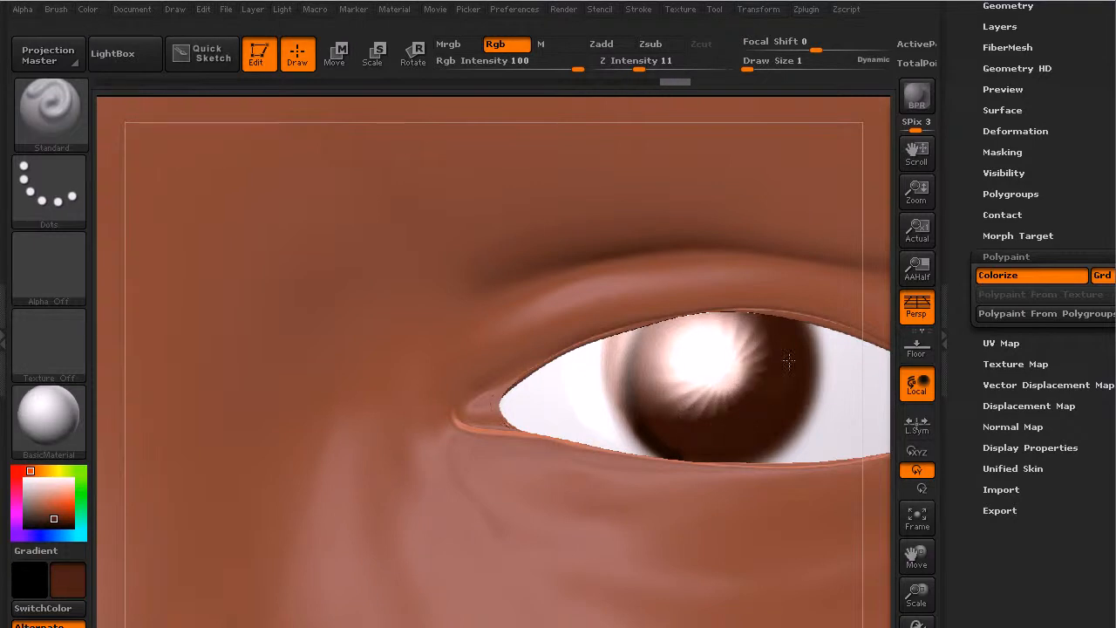
pyautogui.moveTo(746, 329); pyautogui.dragTo(734, 337)
pyautogui.moveTo(674, 369)
pyautogui.mouseDown()
pyautogui.moveTo(656, 402)
pyautogui.moveTo(727, 406)
pyautogui.mouseUp()
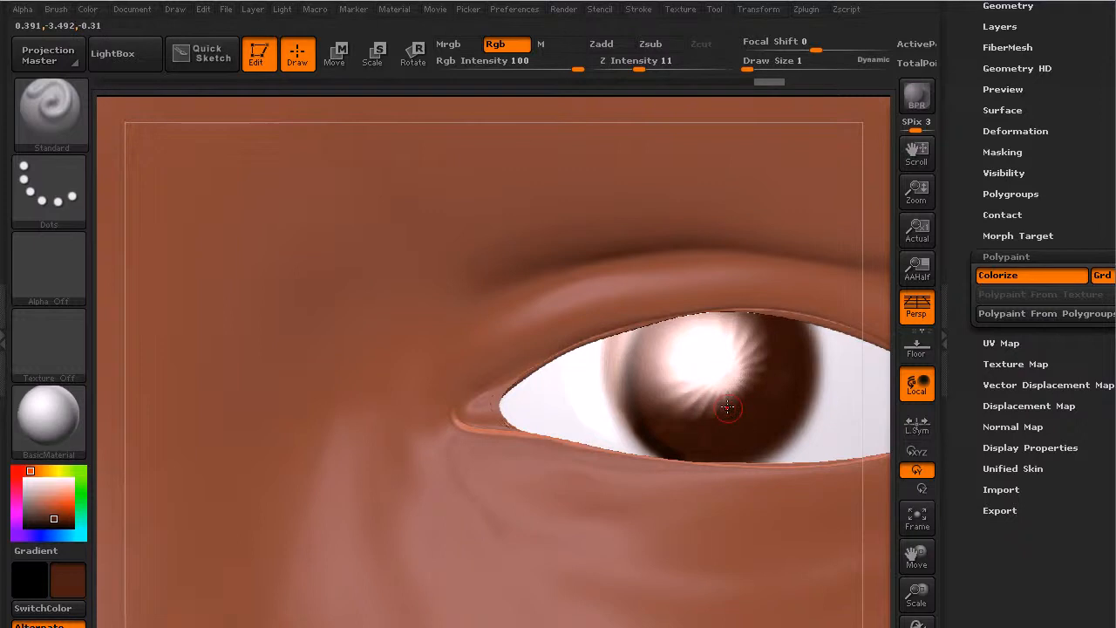
# Step: Fill the eyes with the Flat Color material in material-only mode, leaving their painted colours untouched
pyautogui.click(51, 417)
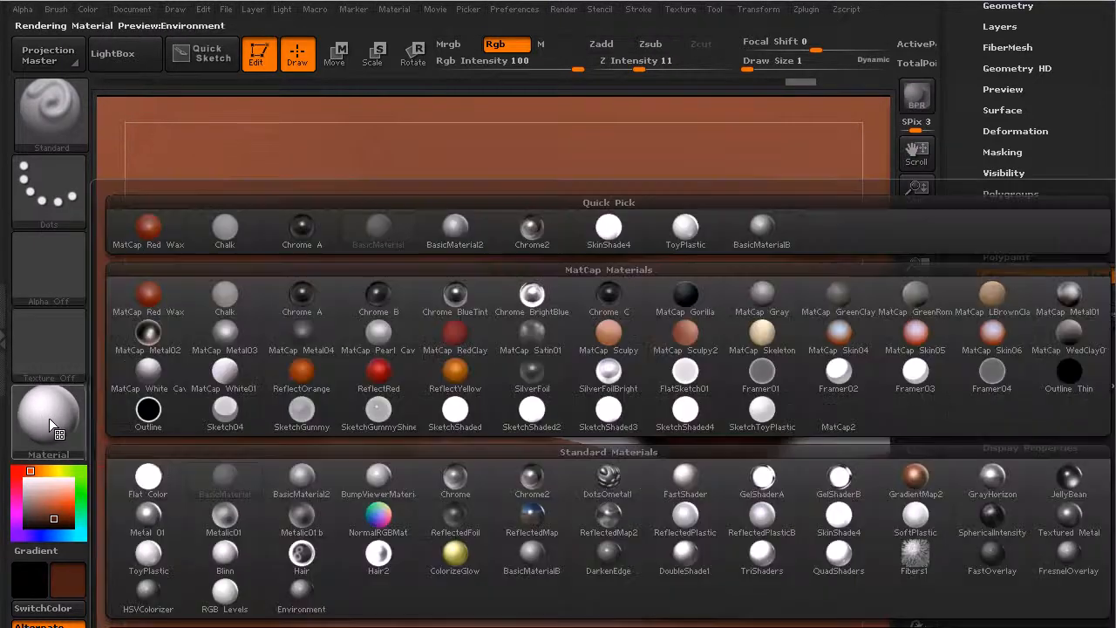
pyautogui.click(149, 475)
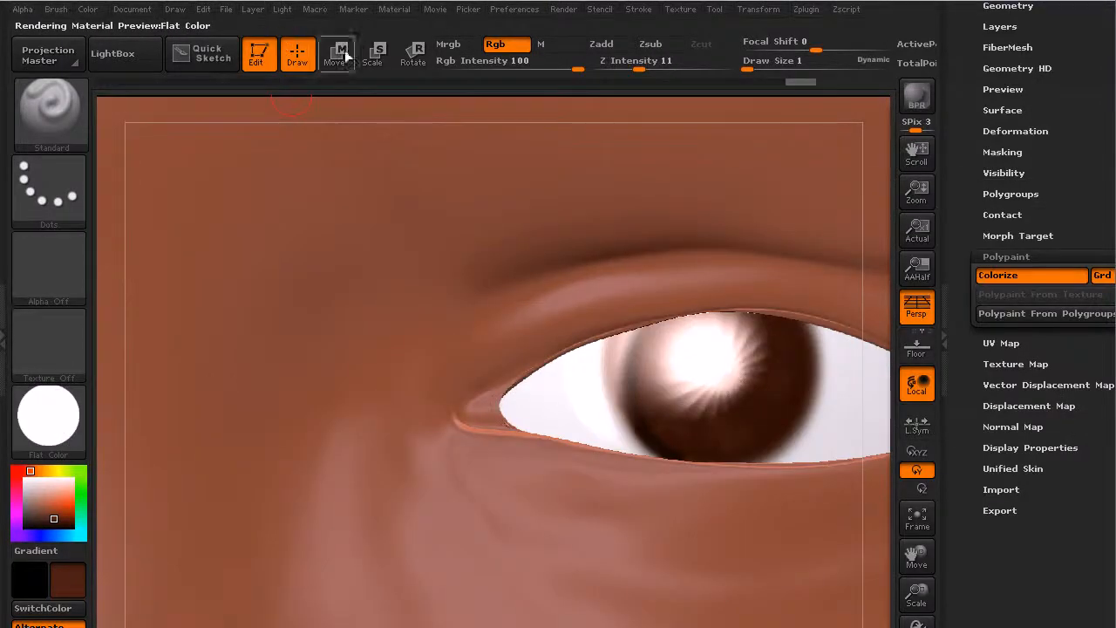
pyautogui.click(549, 44)
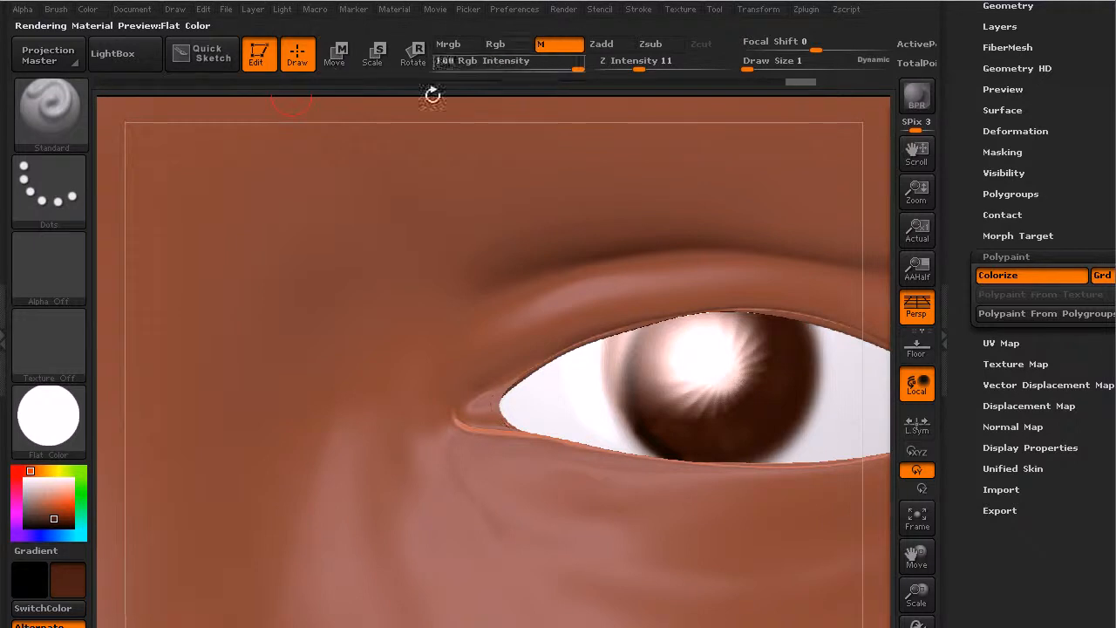
pyautogui.click(87, 9)
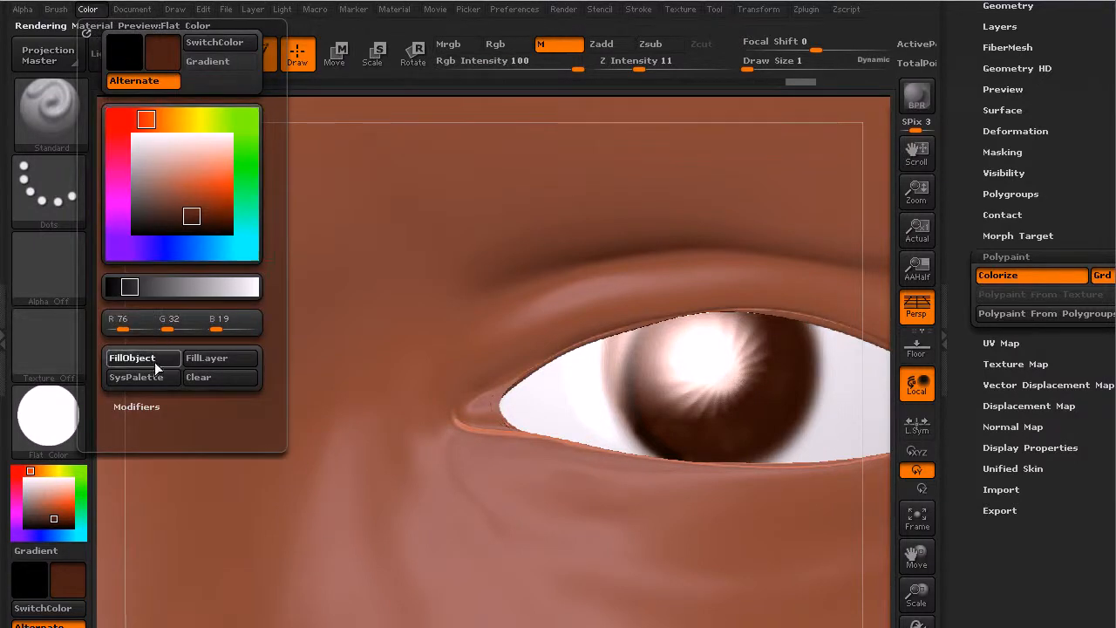
pyautogui.click(132, 358)
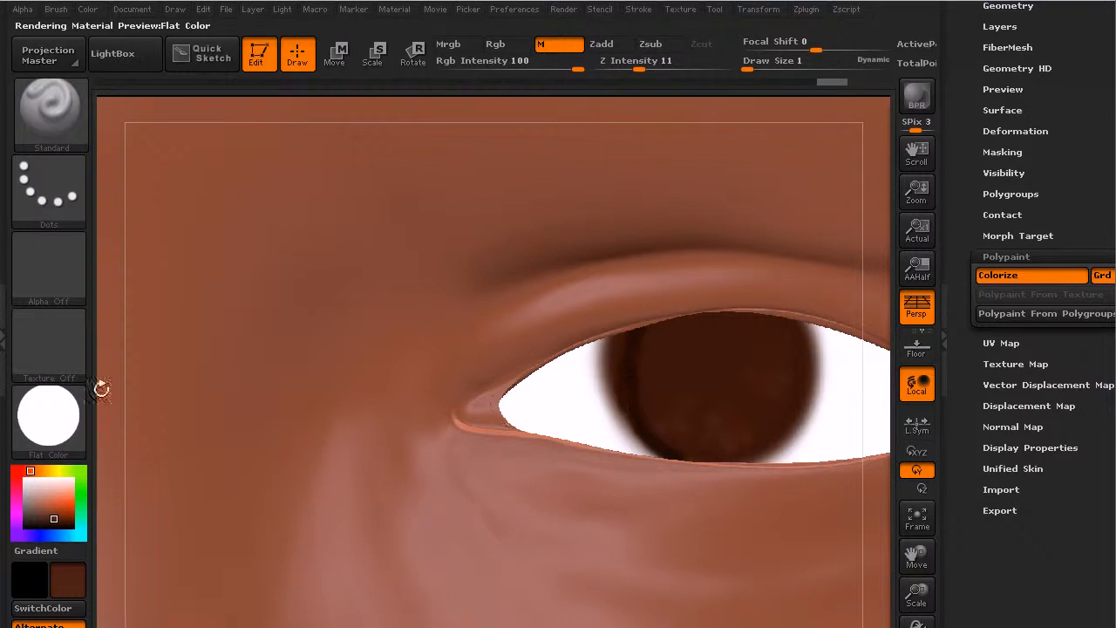
# Step: Pick white in colour-only mode and trim the inner-corner side of the left iris, with the brush size set to 5
pyautogui.click(25, 479)
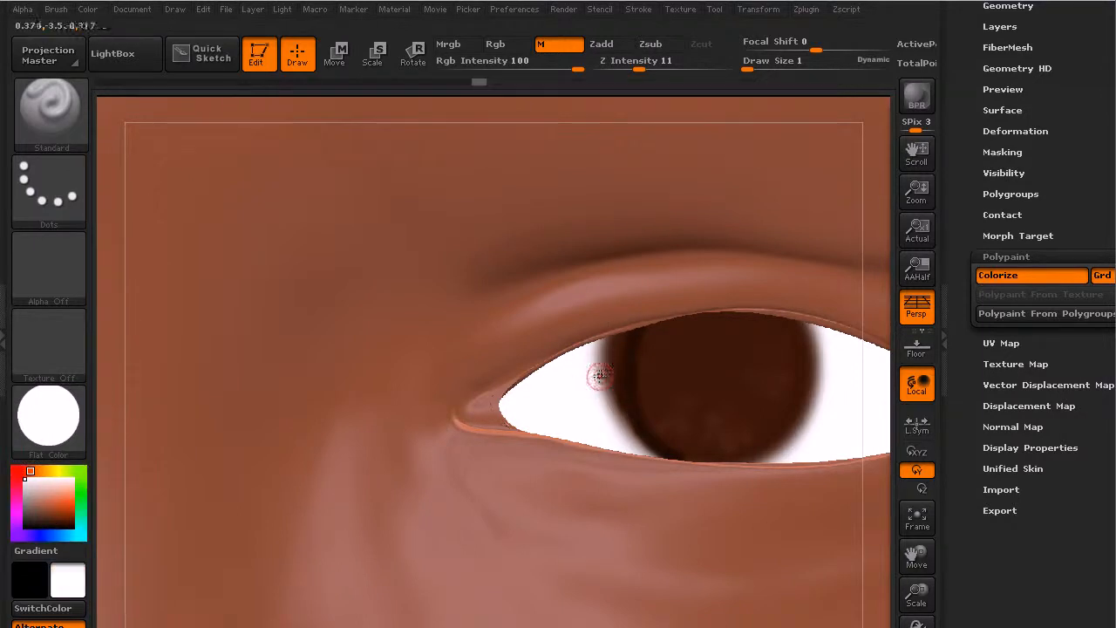
pyautogui.click(504, 47)
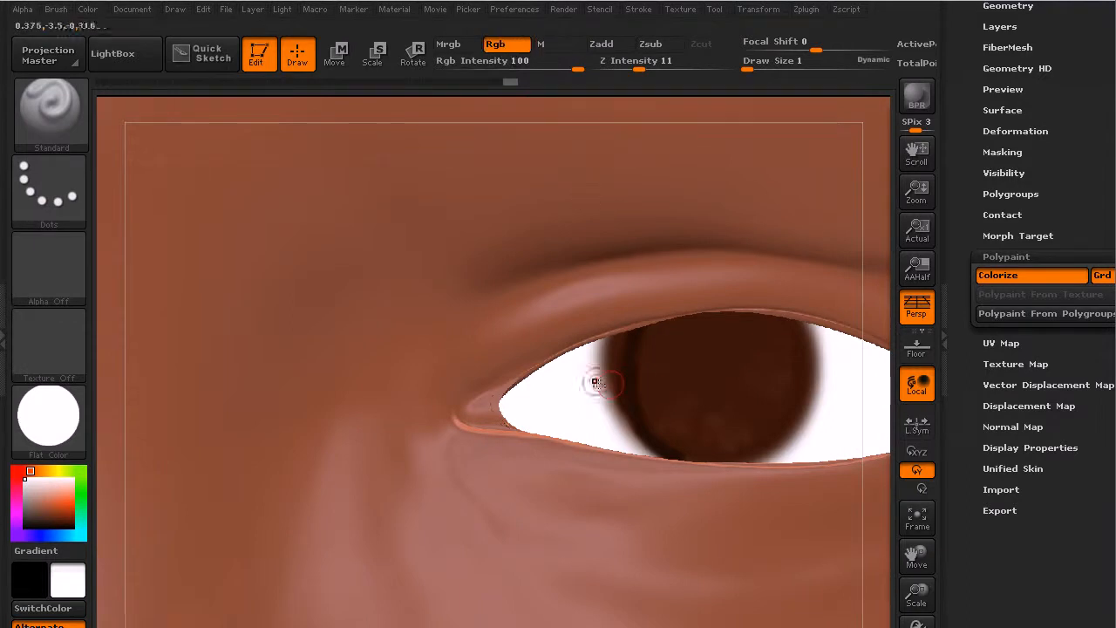
pyautogui.moveTo(610, 403)
pyautogui.mouseDown()
pyautogui.moveTo(613, 349)
pyautogui.moveTo(615, 410)
pyautogui.moveTo(608, 369)
pyautogui.moveTo(606, 390)
pyautogui.mouseUp()
pyautogui.moveTo(625, 429); pyautogui.dragTo(647, 470)
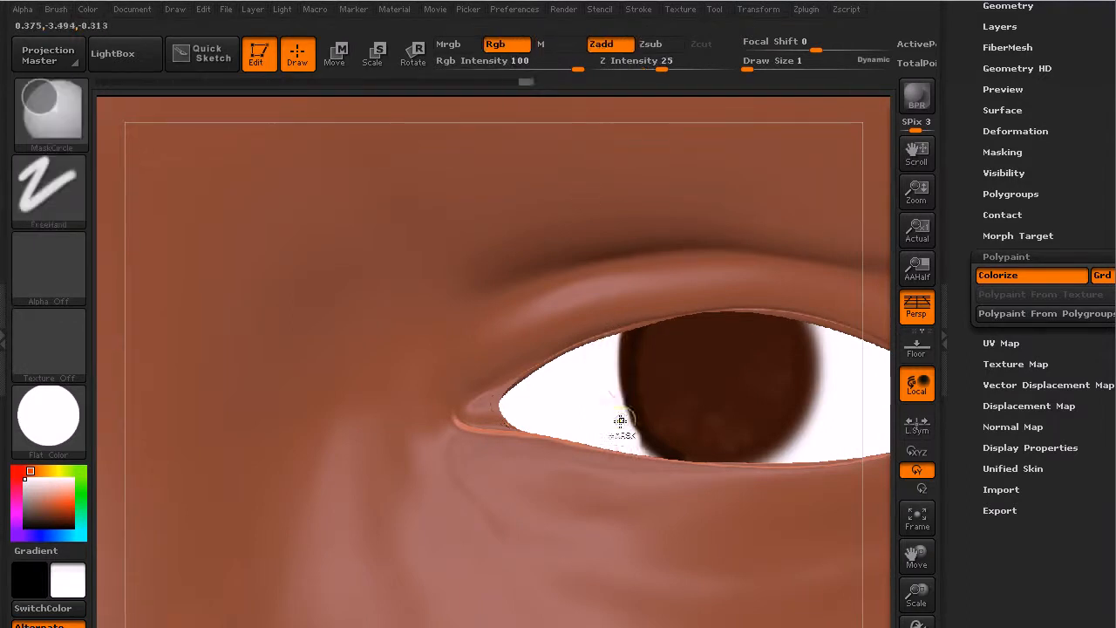
pyautogui.hotkey('ctrl', 'z')
pyautogui.press('s')
pyautogui.moveTo(600, 396)
pyautogui.mouseDown()
pyautogui.moveTo(580, 340)
pyautogui.moveTo(591, 413)
pyautogui.moveTo(593, 315)
pyautogui.moveTo(615, 410)
pyautogui.moveTo(588, 318)
pyautogui.mouseUp()
pyautogui.moveTo(594, 393)
pyautogui.mouseDown()
pyautogui.moveTo(615, 342)
pyautogui.moveTo(635, 441)
pyautogui.moveTo(593, 375)
pyautogui.moveTo(621, 333)
pyautogui.mouseUp()
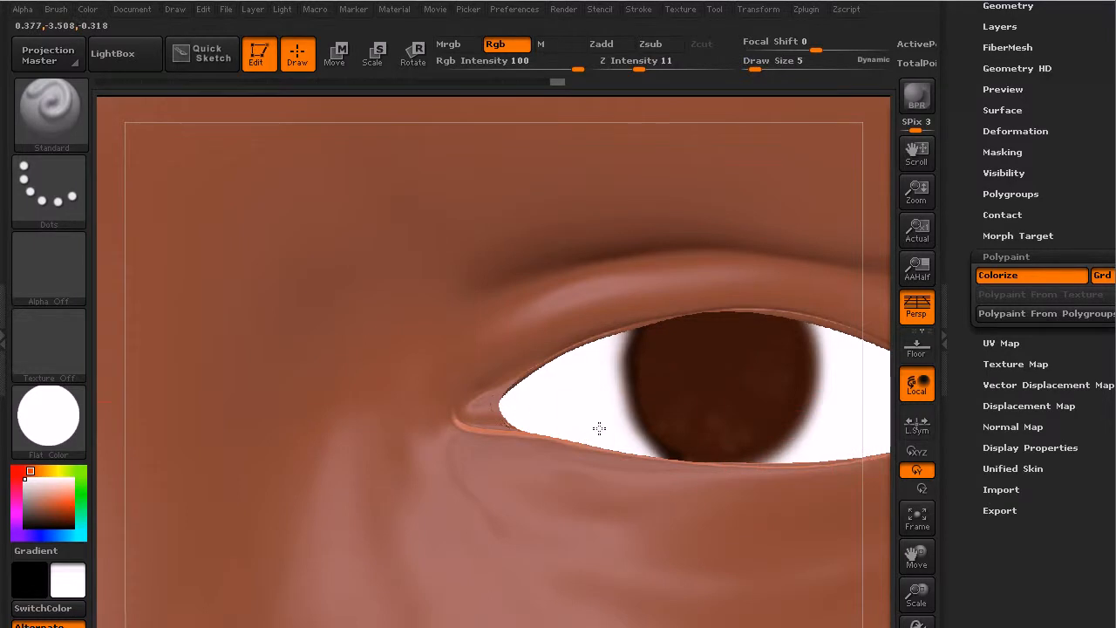
# Step: Repaint the left iris an even dark brown, then add soft patches of a lighter reddish brown with brush size 2
pyautogui.moveTo(44, 502); pyautogui.dragTo(713, 357)
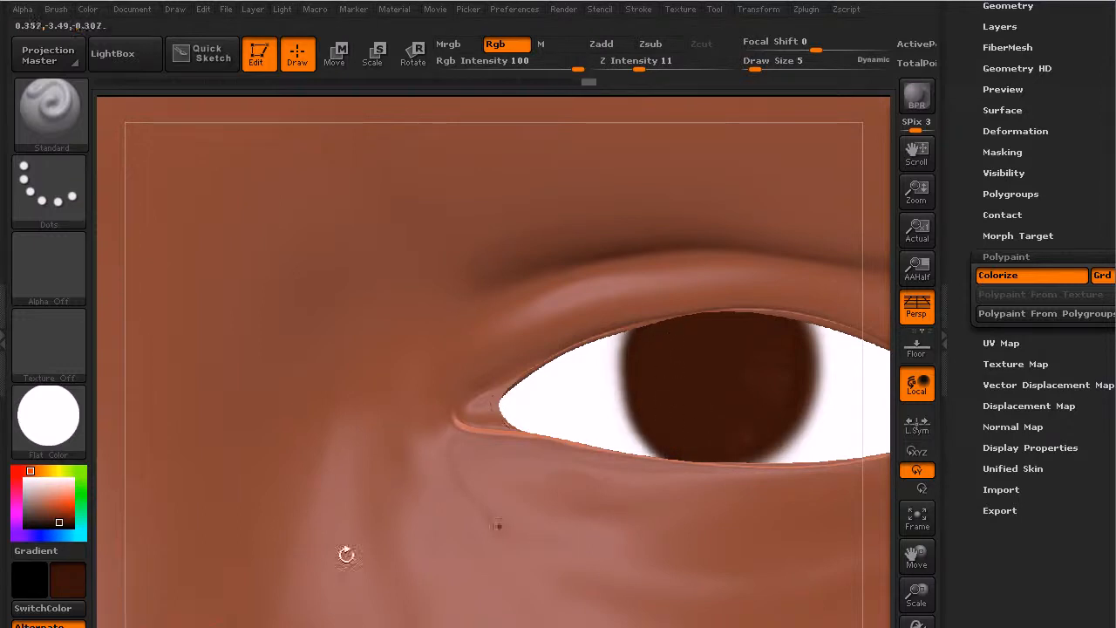
pyautogui.click(55, 516)
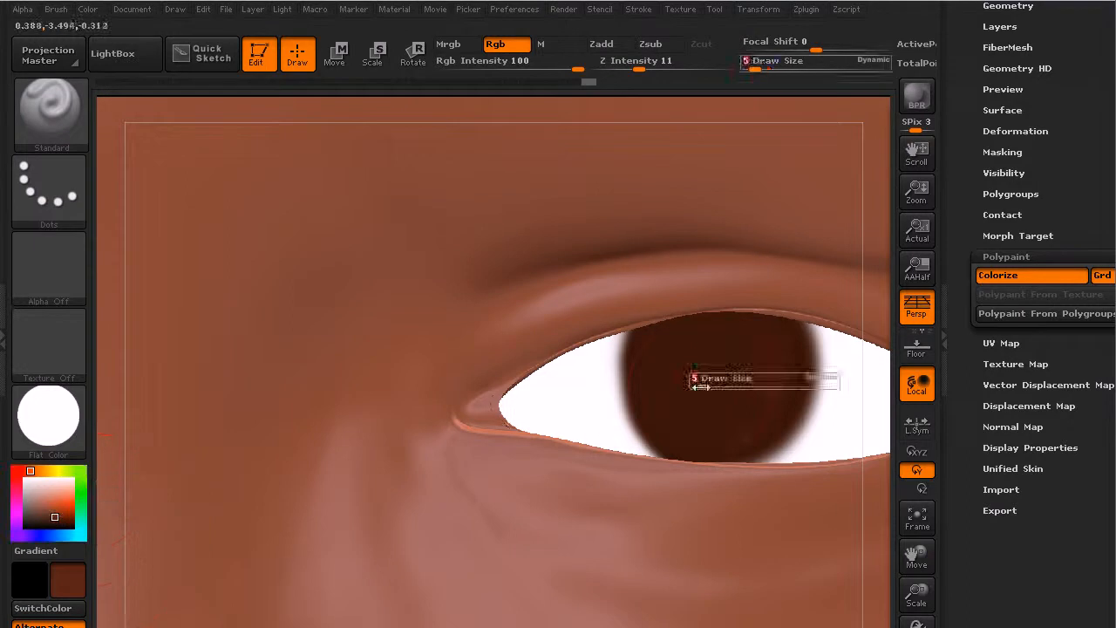
pyautogui.press('s')
pyautogui.moveTo(702, 383); pyautogui.dragTo(696, 382)
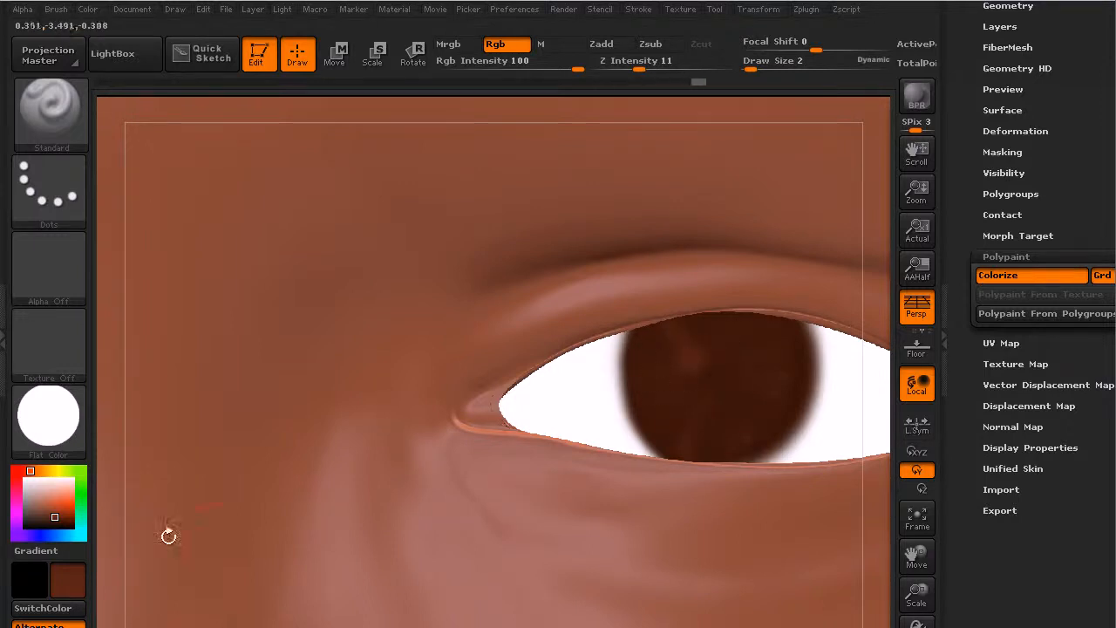
# Step: Pick a yellowish brown and paint short radial flecks throughout the left iris
pyautogui.click(42, 471)
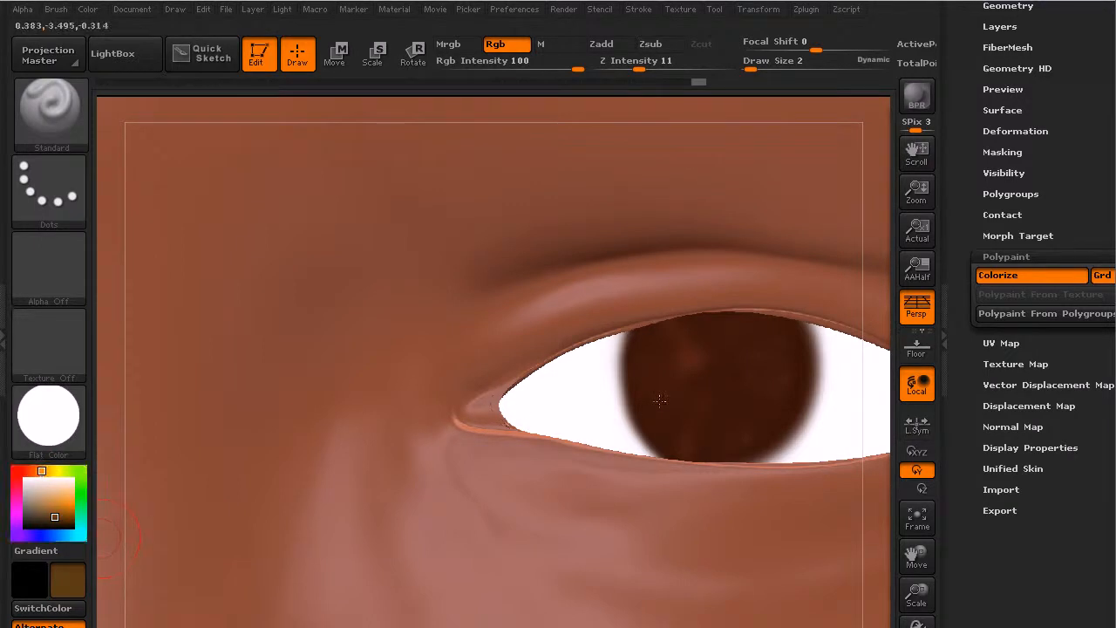
pyautogui.moveTo(678, 360); pyautogui.dragTo(717, 328)
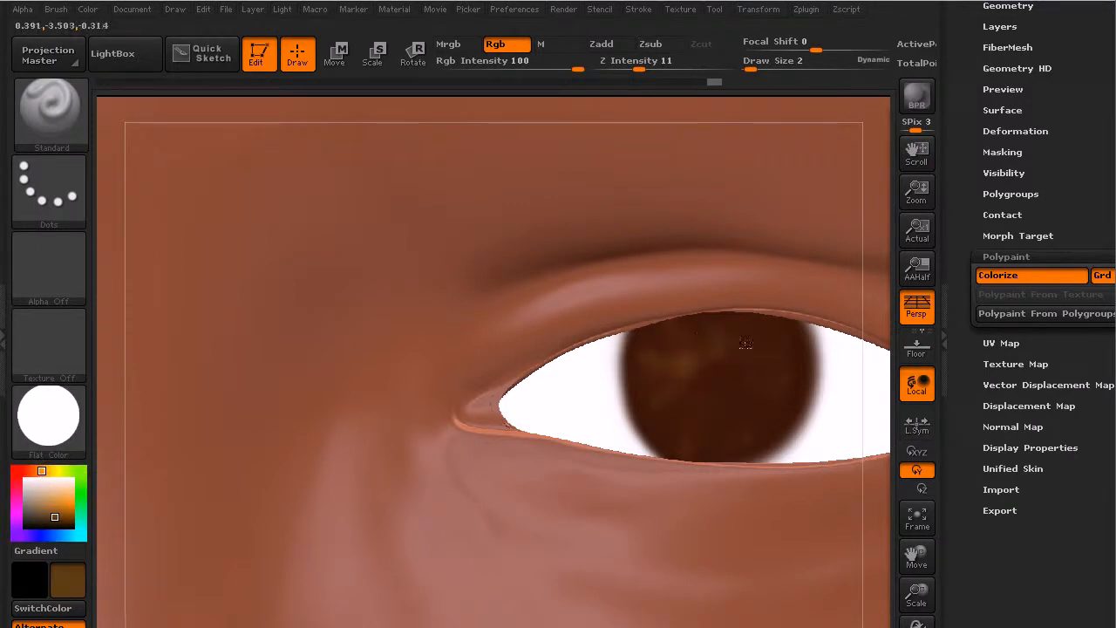
pyautogui.moveTo(746, 380); pyautogui.dragTo(718, 428)
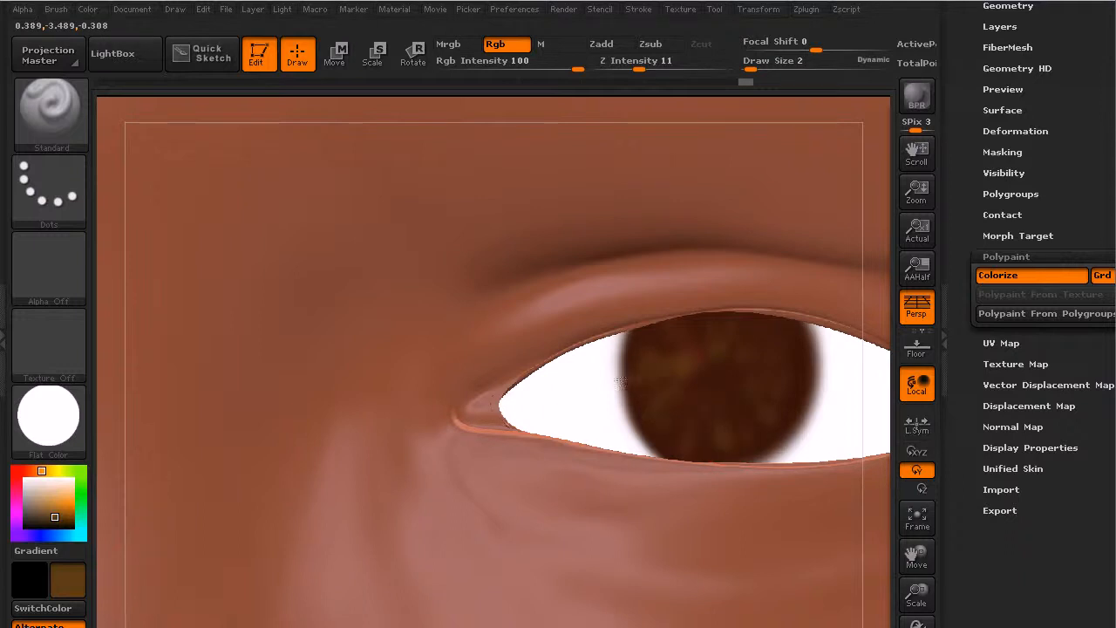
# Step: Pick a brighter reddish orange-brown and paint a few warm flecks inside the left iris
pyautogui.click(31, 471)
pyautogui.click(60, 514)
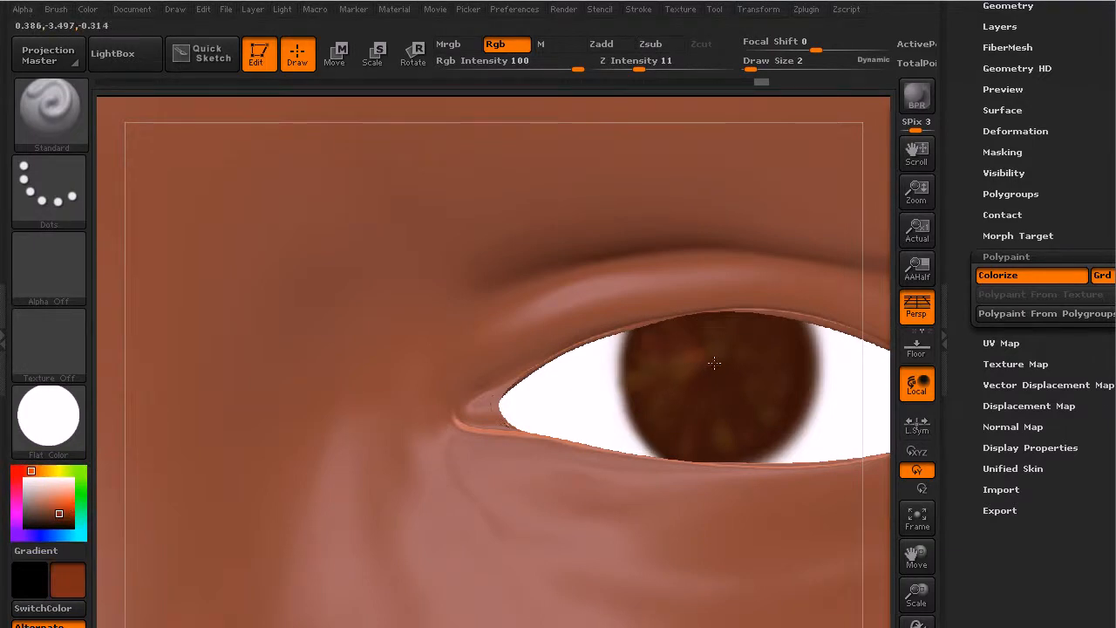
pyautogui.moveTo(760, 428); pyautogui.dragTo(742, 439)
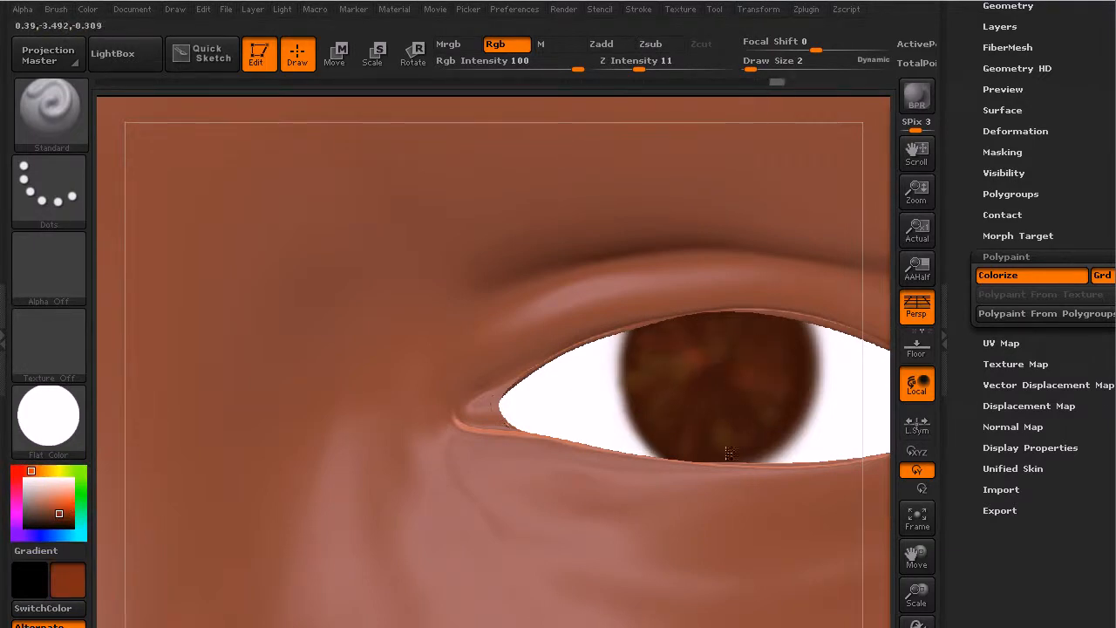
# Step: Pick progressively darker desaturated browns and paint around the left iris's rim to refine its edge
pyautogui.click(50, 518)
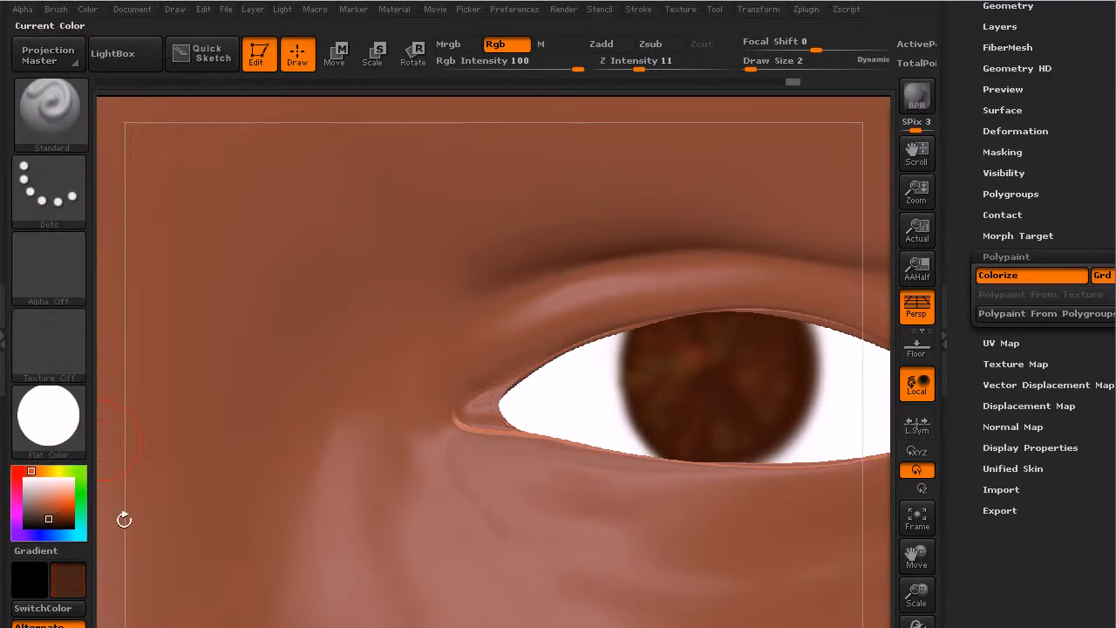
pyautogui.moveTo(624, 335)
pyautogui.mouseDown()
pyautogui.moveTo(620, 401)
pyautogui.moveTo(668, 440)
pyautogui.mouseUp()
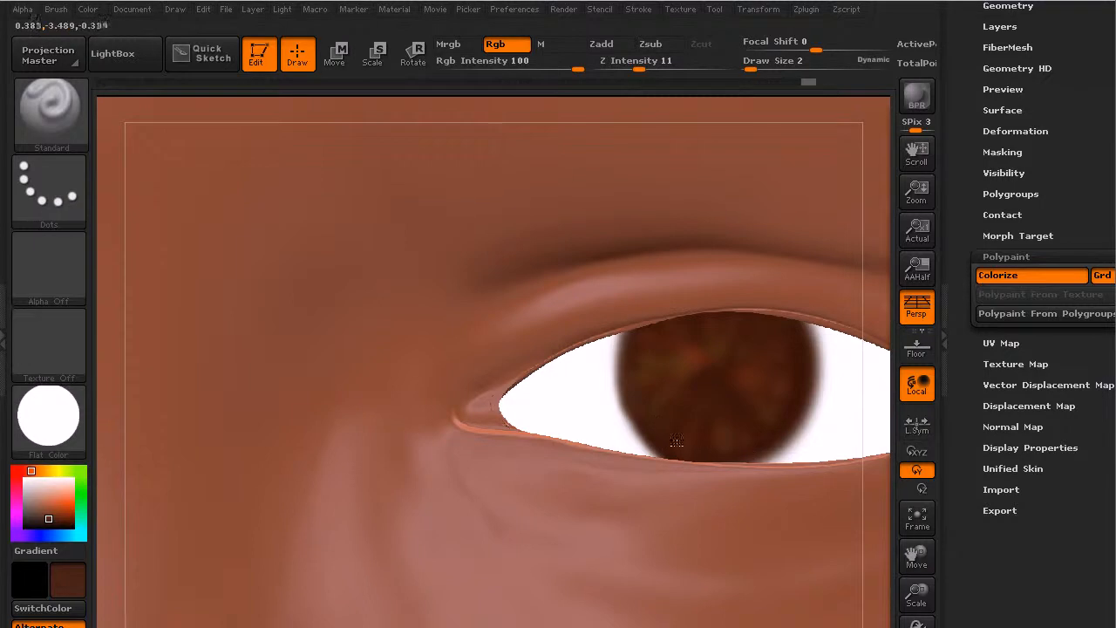
pyautogui.click(42, 522)
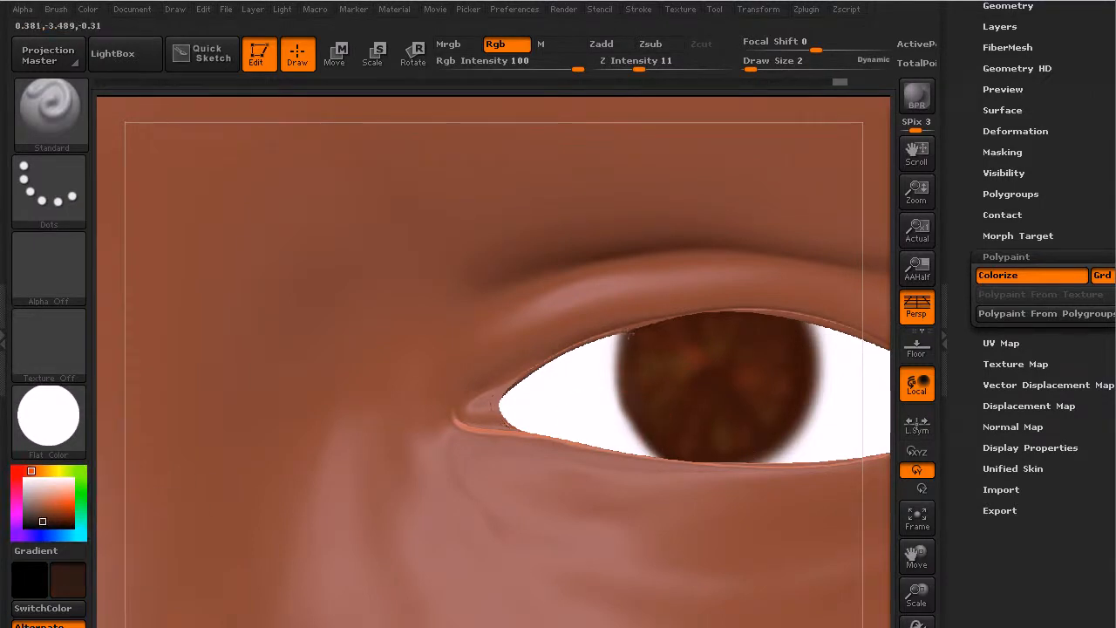
pyautogui.moveTo(710, 467); pyautogui.dragTo(775, 427)
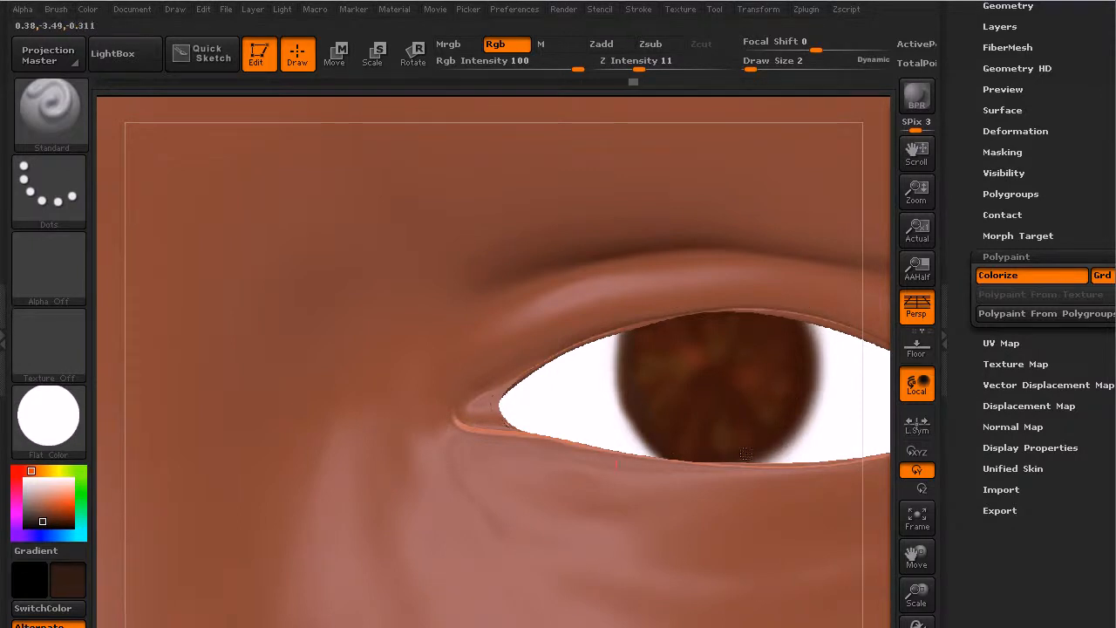
# Step: Pick a light tan, paint thin radial streaks around the left iris's centre, and smooth them into the brown
pyautogui.moveTo(33, 472); pyautogui.dragTo(42, 472)
pyautogui.moveTo(57, 534); pyautogui.dragTo(42, 502)
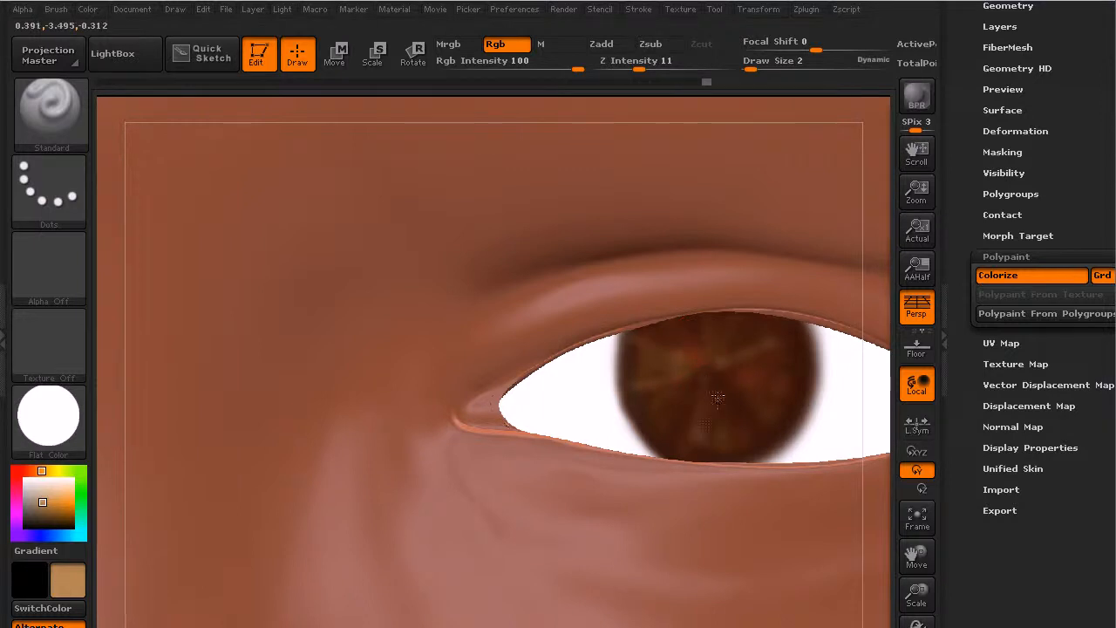
pyautogui.moveTo(717, 402); pyautogui.dragTo(759, 426)
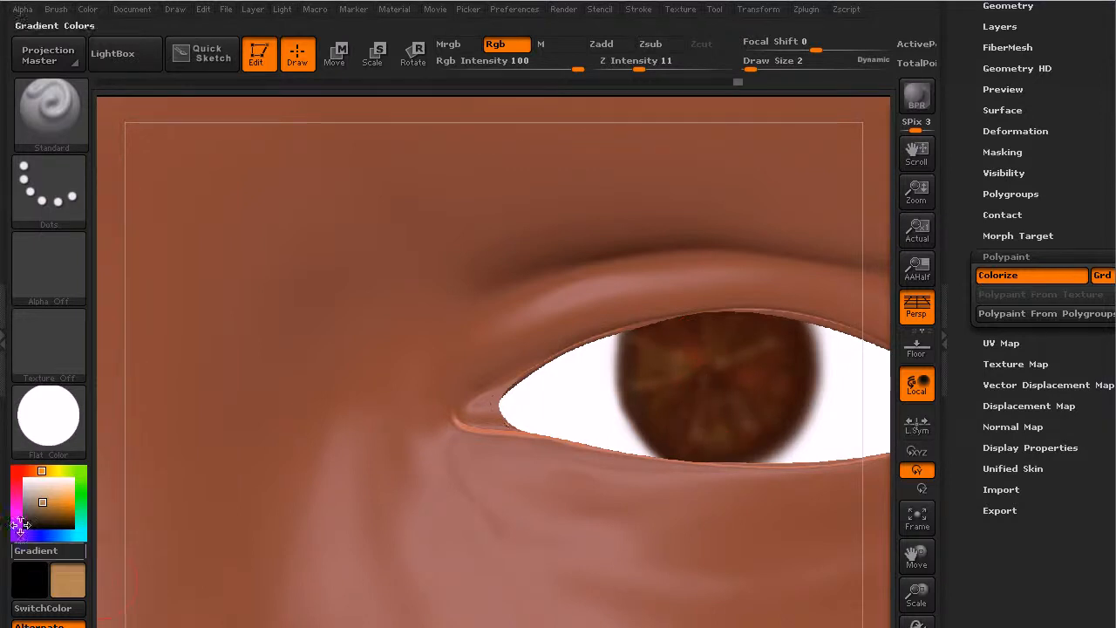
pyautogui.press('shift')
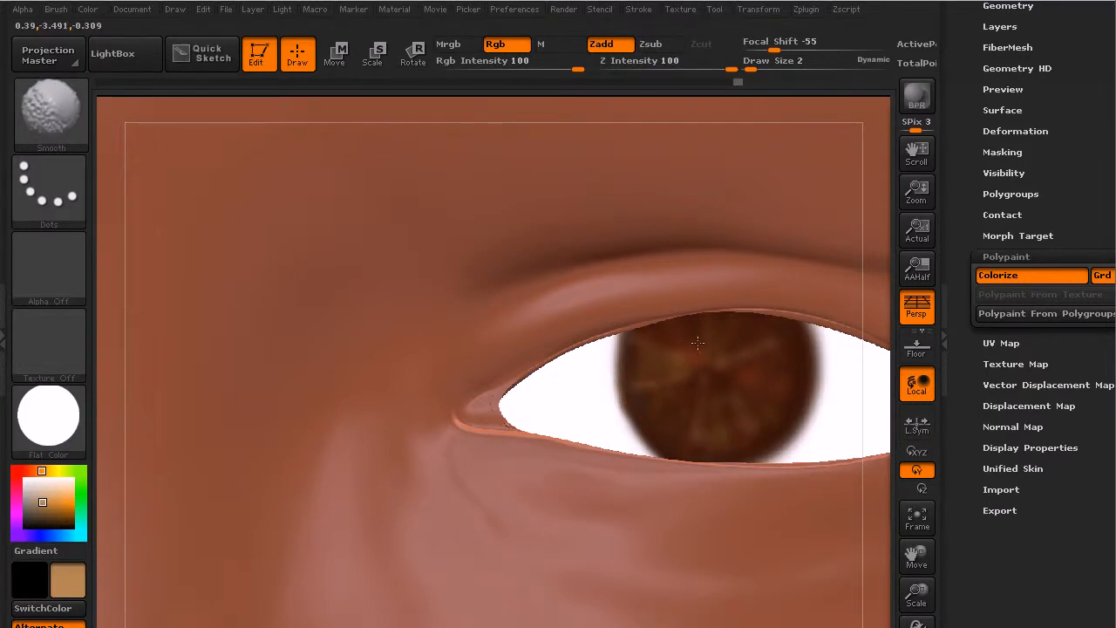
# Step: Pick black and paint a small round pupil in the centre of the left iris
pyautogui.click(21, 532)
pyautogui.moveTo(710, 374); pyautogui.dragTo(711, 373)
pyautogui.hotkey('ctrl', 'z')
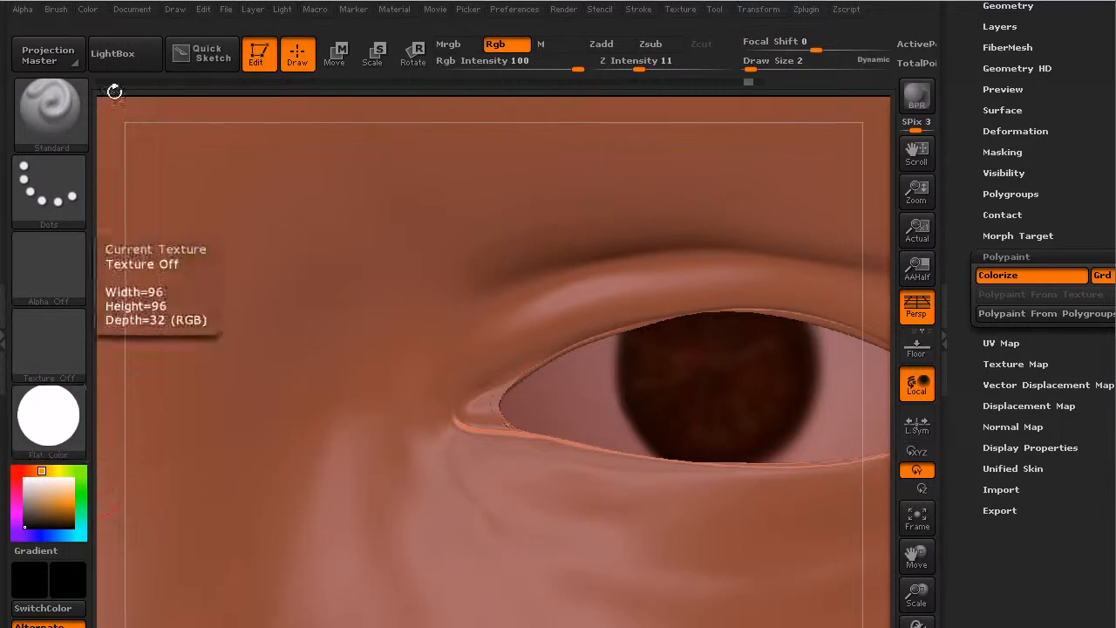
pyautogui.click(760, 82)
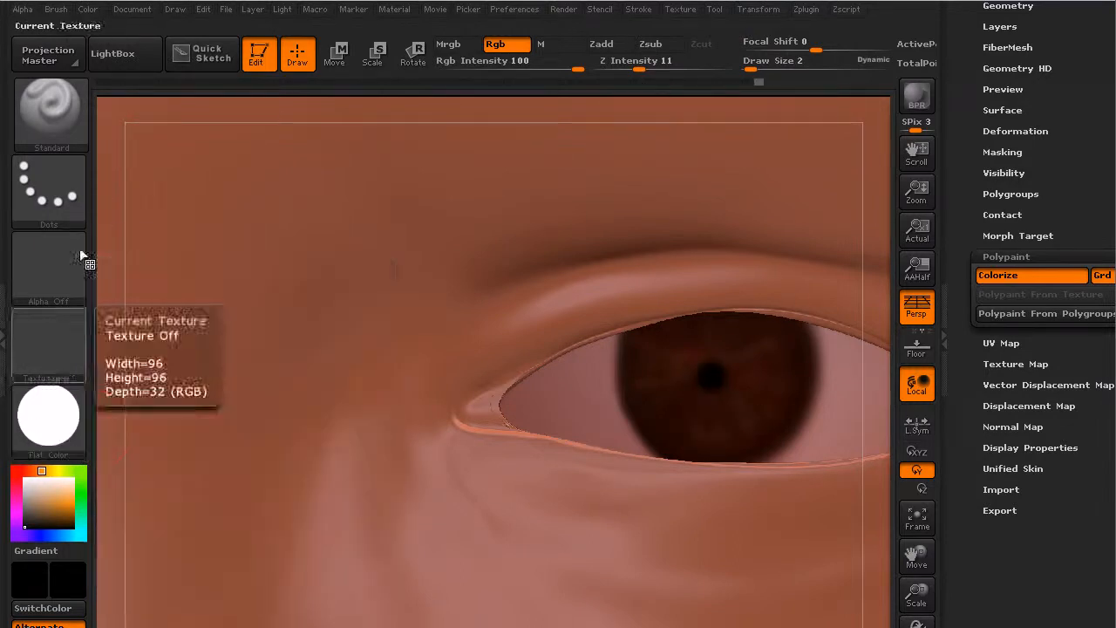
# Step: Try applying the Flat Color material to the eyes in material-only mode, brushing it over the left pupil
pyautogui.click(549, 44)
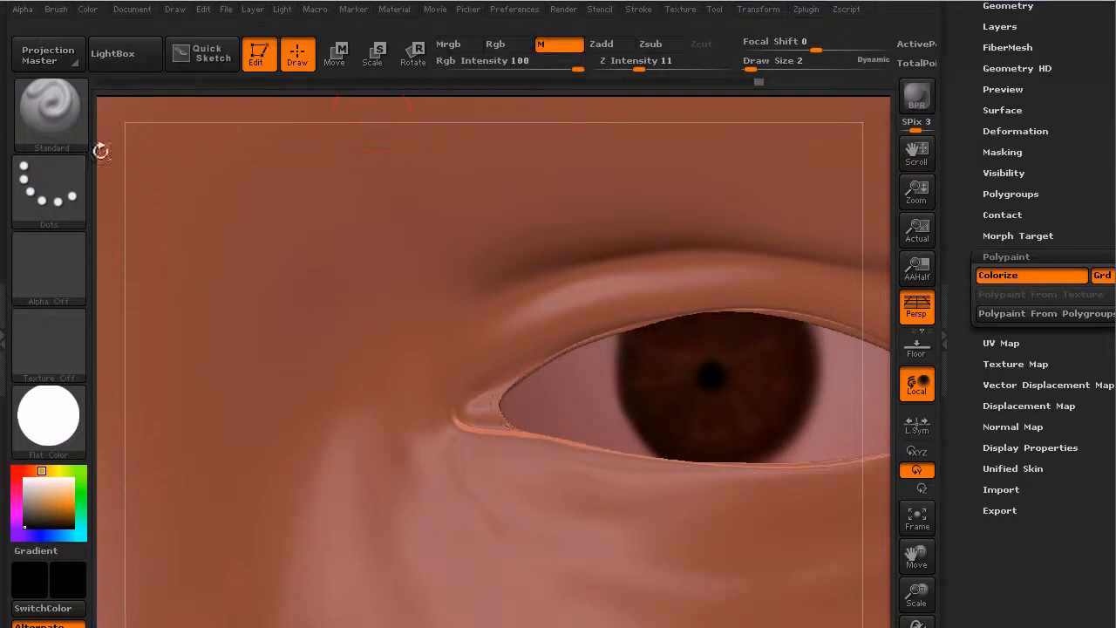
pyautogui.click(86, 10)
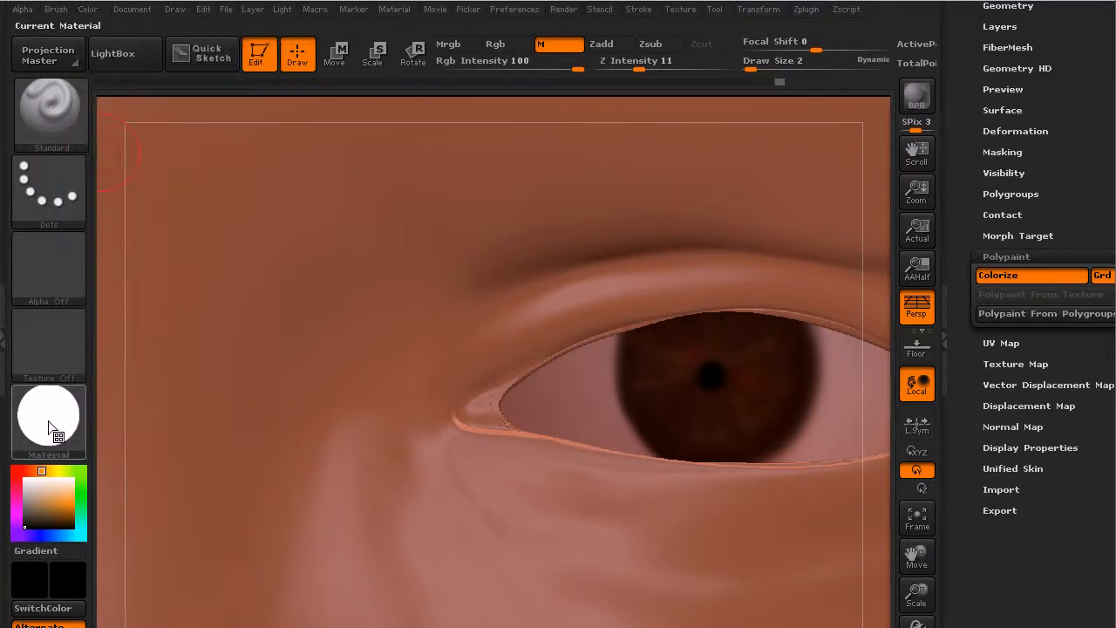
pyautogui.click(50, 426)
pyautogui.click(149, 478)
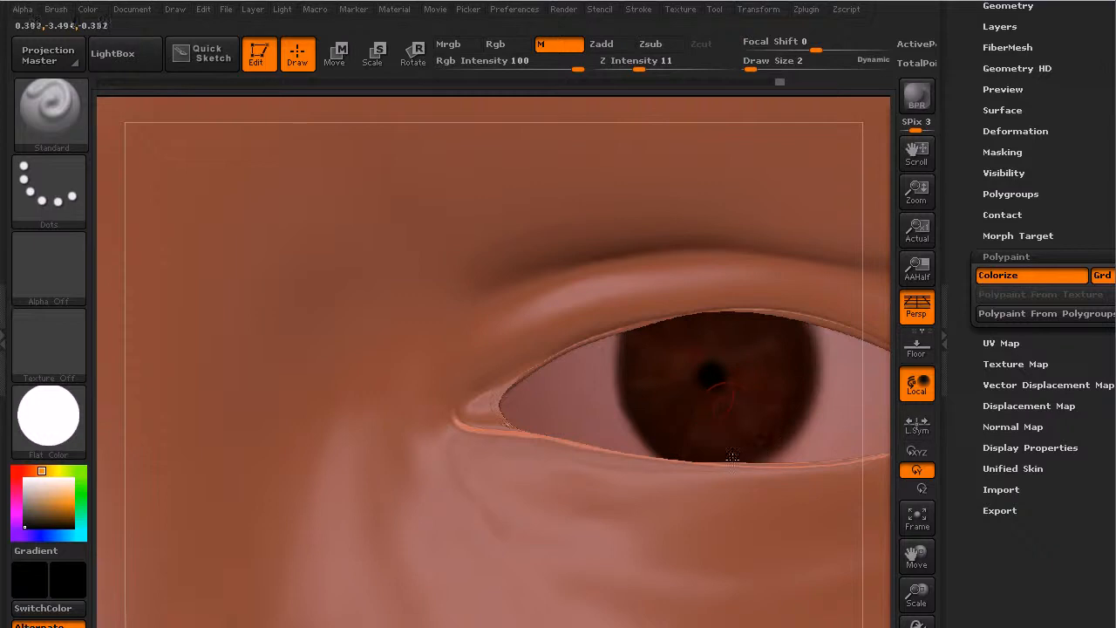
pyautogui.moveTo(708, 380); pyautogui.dragTo(699, 394)
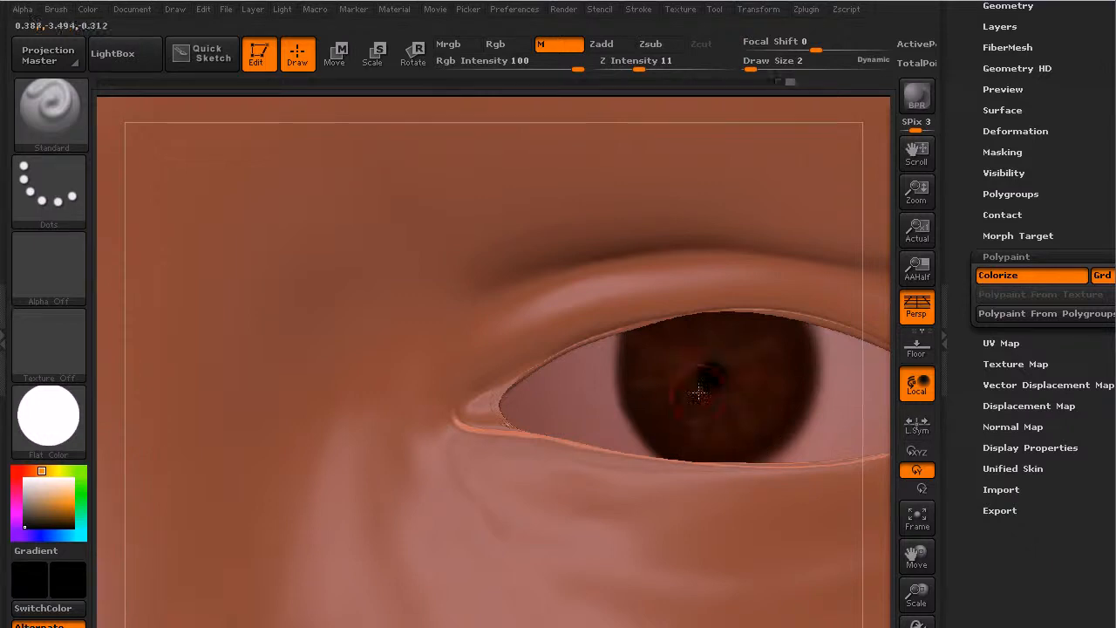
# Step: Enlarge the left eye's black pupil in colour-only mode, then switch the eyes to the ToyPlastic material
pyautogui.click(496, 43)
pyautogui.moveTo(710, 377); pyautogui.dragTo(714, 377)
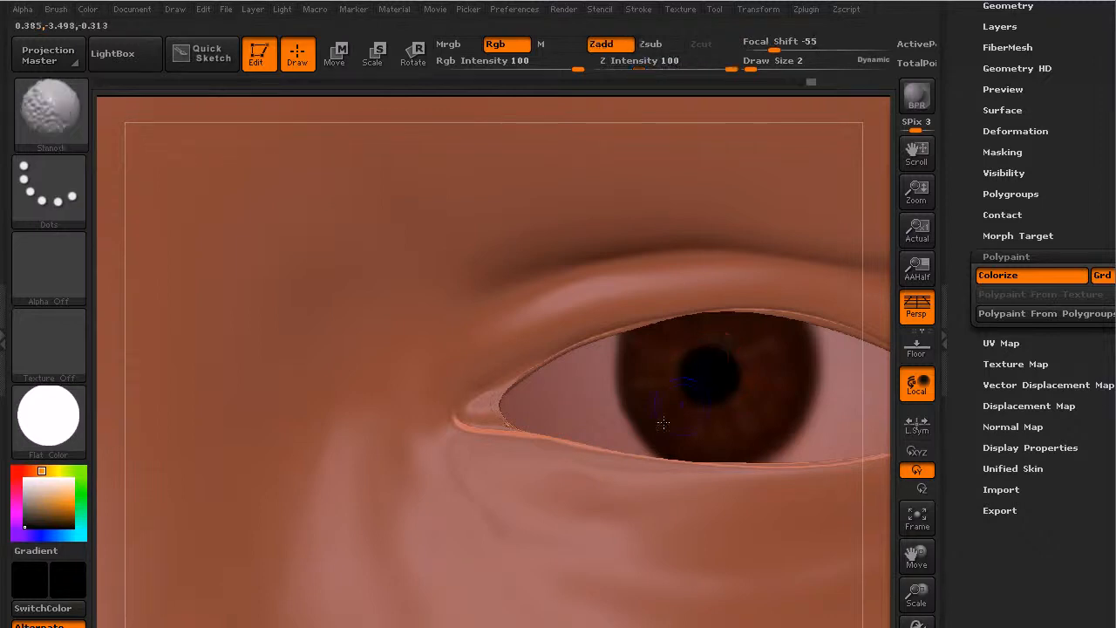
pyautogui.click(53, 419)
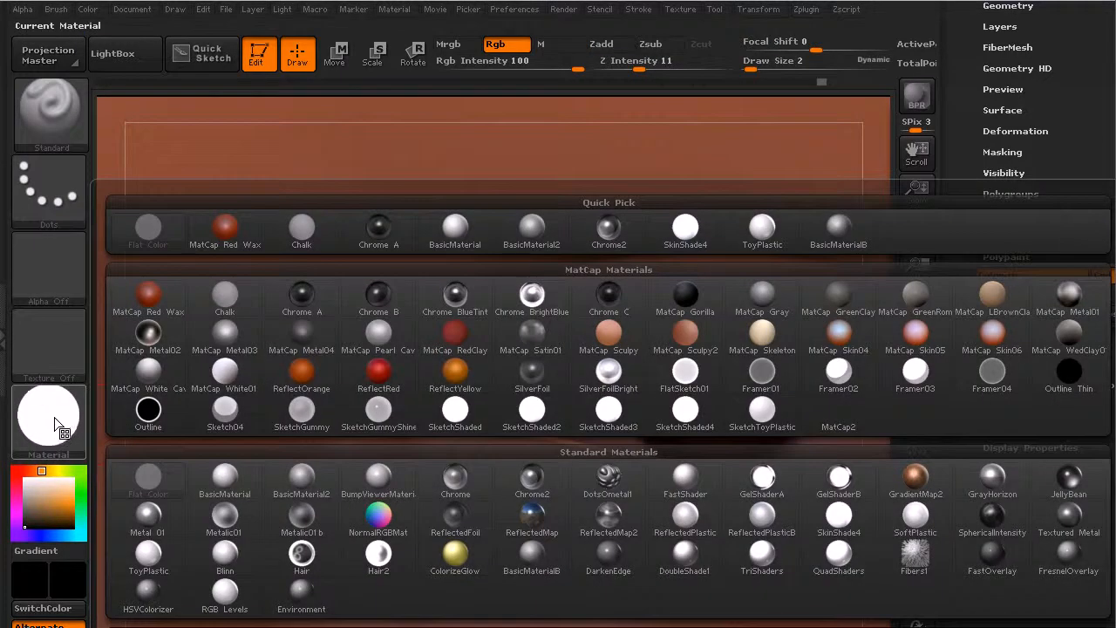
pyautogui.click(759, 234)
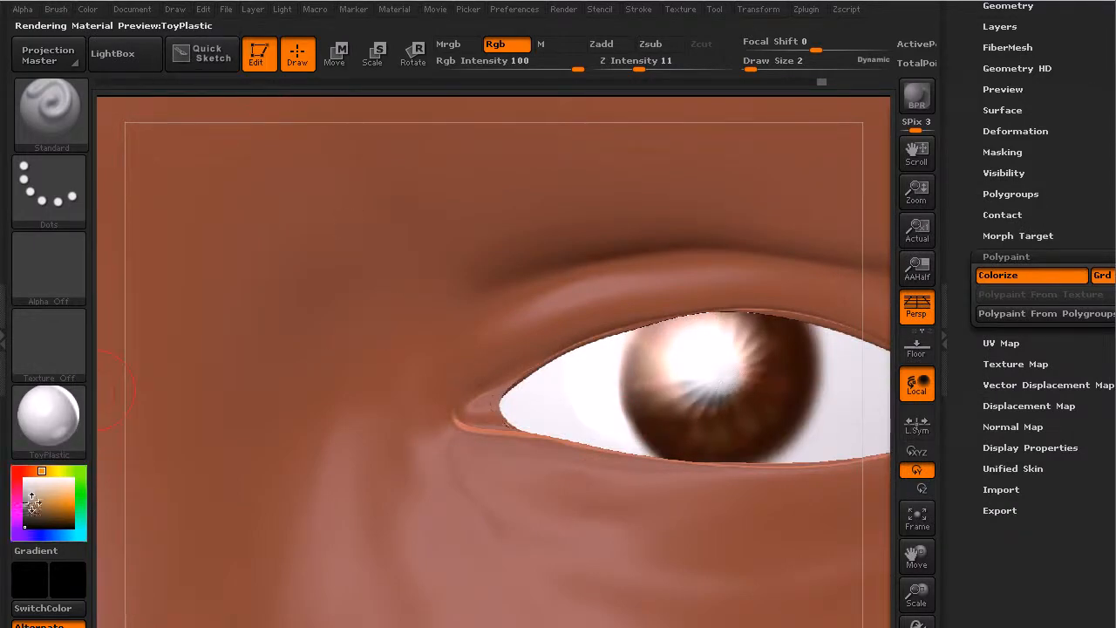
# Step: Pick a medium red and paint the white of the left eye at its inner corner and lower lid edge
pyautogui.click(25, 471)
pyautogui.moveTo(65, 503); pyautogui.dragTo(60, 507)
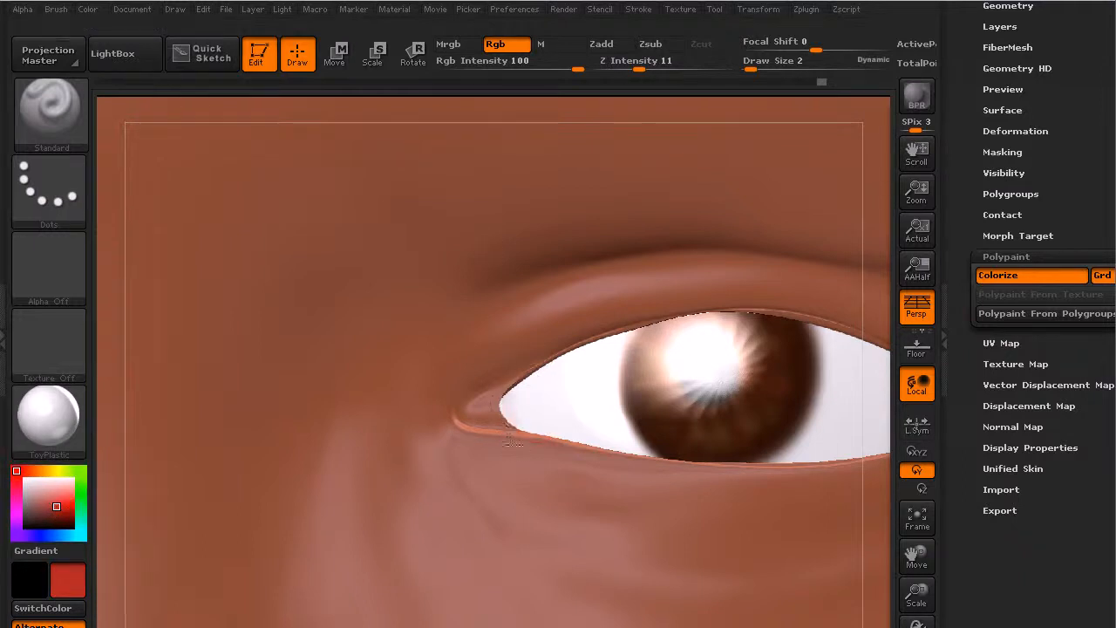
pyautogui.moveTo(548, 445)
pyautogui.mouseDown()
pyautogui.moveTo(523, 360)
pyautogui.moveTo(513, 438)
pyautogui.mouseUp()
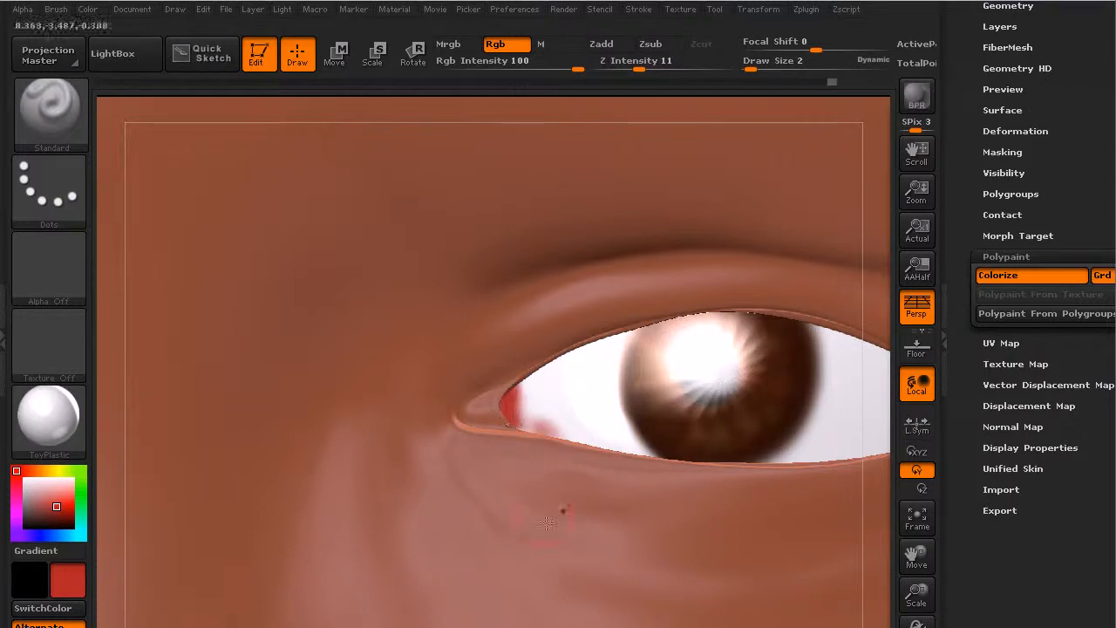
# Step: Undo the last red stroke and repaint both corners of the left eye's white in red with draw size 8
pyautogui.hotkey('ctrl', 'z')
pyautogui.press('s')
pyautogui.moveTo(533, 426)
pyautogui.mouseDown()
pyautogui.moveTo(502, 403)
pyautogui.moveTo(509, 453)
pyautogui.moveTo(565, 453)
pyautogui.mouseUp()
pyautogui.moveTo(486, 411)
pyautogui.mouseDown()
pyautogui.moveTo(553, 363)
pyautogui.moveTo(530, 380)
pyautogui.mouseUp()
pyautogui.keyDown('alt'); pyautogui.moveTo(538, 564); pyautogui.dragTo(224, 526, button='right'); pyautogui.keyUp('alt')
pyautogui.moveTo(646, 375)
pyautogui.mouseDown()
pyautogui.moveTo(605, 300)
pyautogui.moveTo(637, 398)
pyautogui.moveTo(559, 422)
pyautogui.moveTo(604, 321)
pyautogui.moveTo(626, 402)
pyautogui.moveTo(611, 345)
pyautogui.mouseUp()
pyautogui.moveTo(231, 329); pyautogui.dragTo(312, 293)
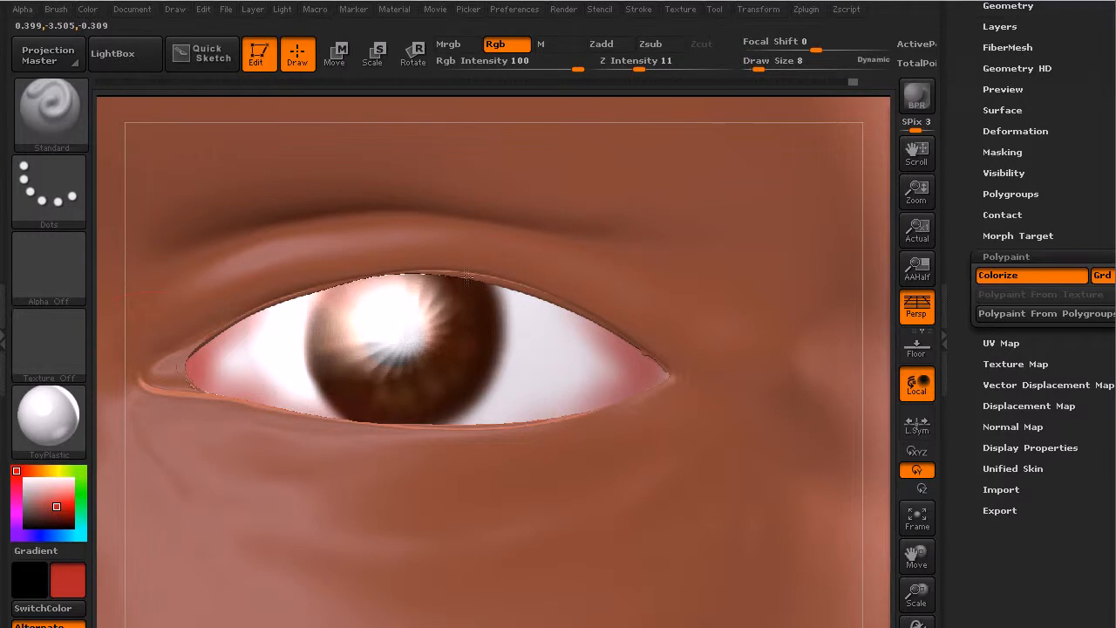
# Step: Smooth the painted colour on the left eye so the reddened corners blend into the white
pyautogui.keyDown('ctrl'); pyautogui.moveTo(620, 480); pyautogui.dragTo(673, 381, button='right'); pyautogui.keyUp('ctrl')
pyautogui.keyDown('alt'); pyautogui.moveTo(749, 283); pyautogui.dragTo(725, 428); pyautogui.keyUp('alt')
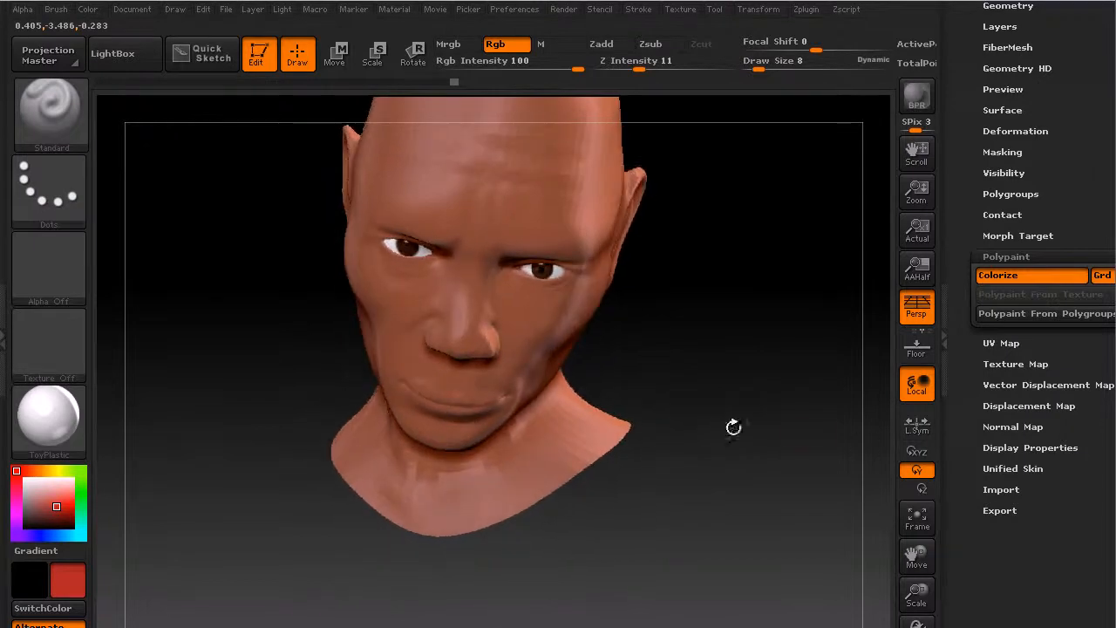
pyautogui.moveTo(917, 593); pyautogui.dragTo(725, 471)
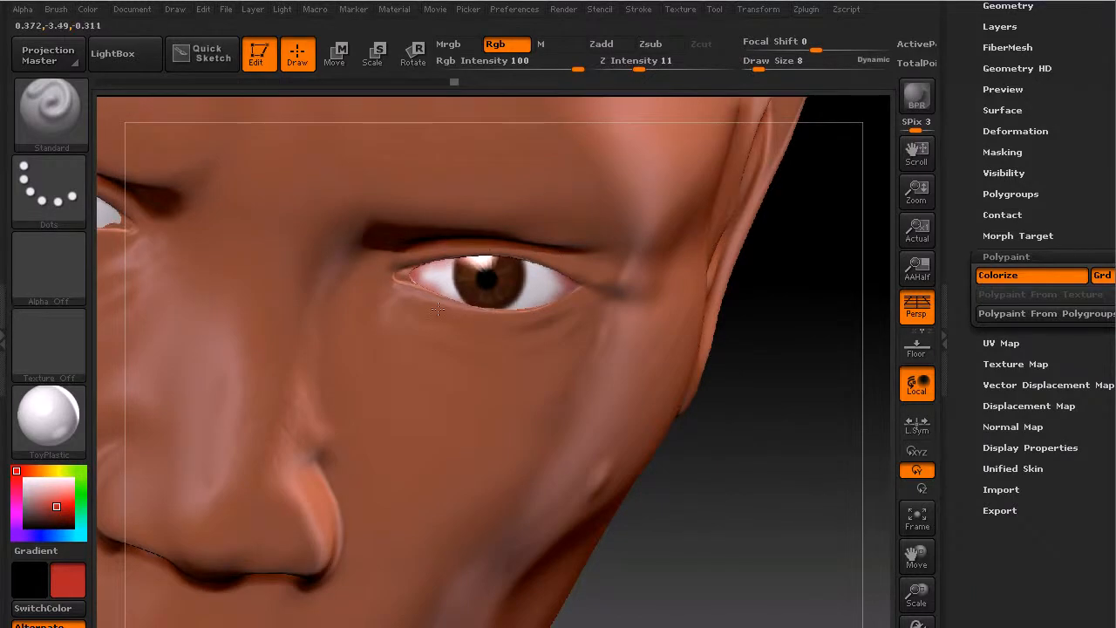
pyautogui.press('shift')
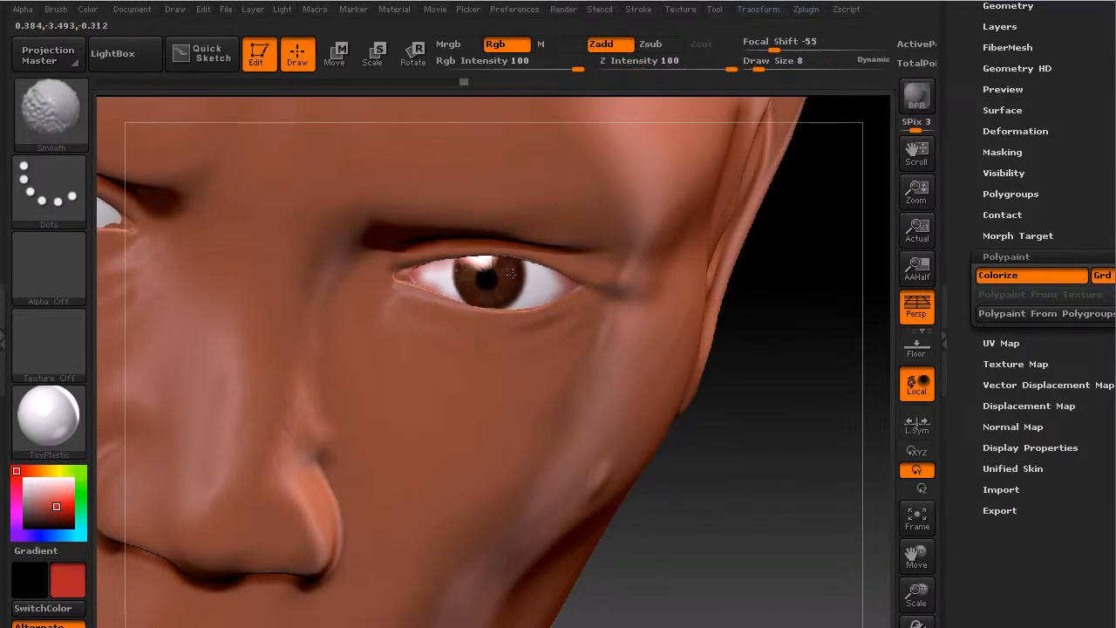
# Step: Paint the inner and outer corners and the lower lid edge of the right eye's white in medium red
pyautogui.keyDown('alt'); pyautogui.moveTo(625, 534); pyautogui.dragTo(747, 575); pyautogui.keyUp('alt')
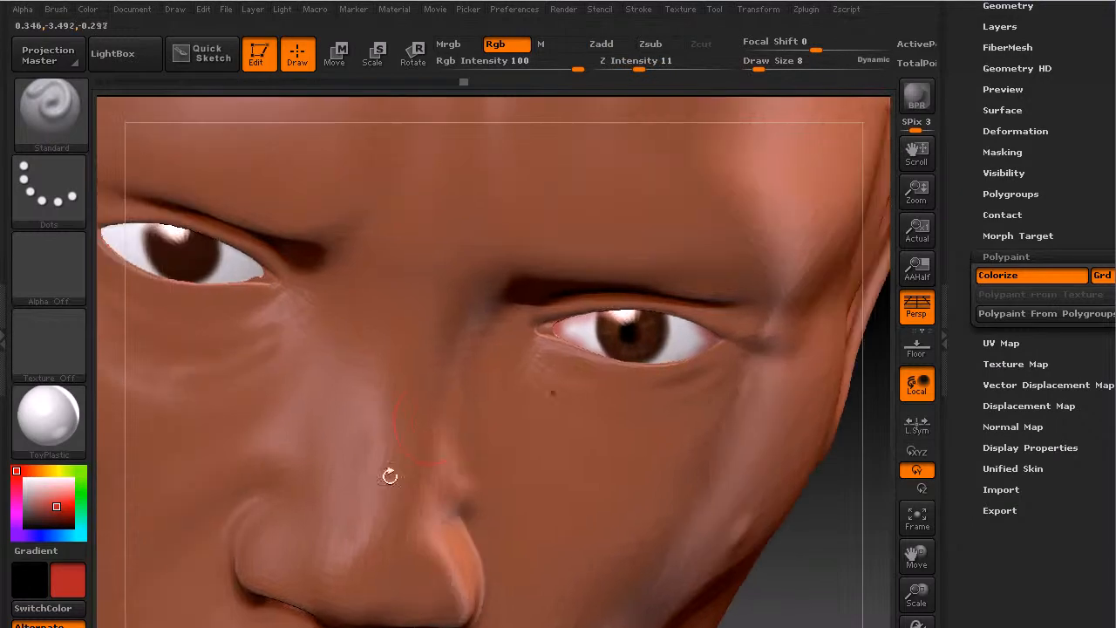
pyautogui.keyDown('alt'); pyautogui.moveTo(179, 279); pyautogui.dragTo(510, 411, button='right'); pyautogui.keyUp('alt')
pyautogui.moveTo(917, 593); pyautogui.dragTo(840, 621)
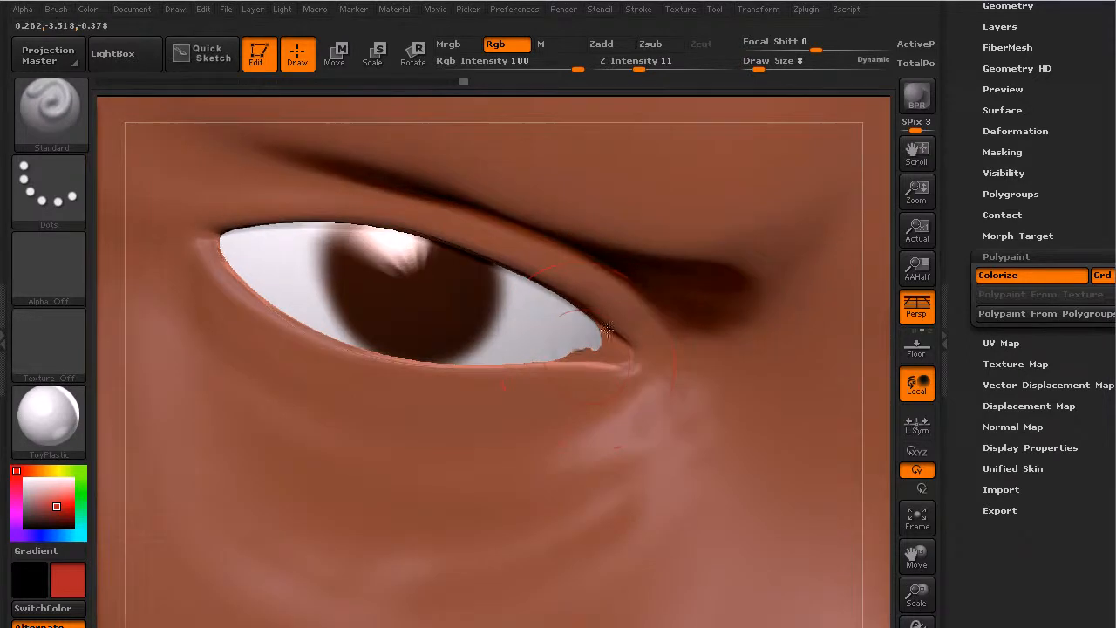
pyautogui.moveTo(533, 368); pyautogui.dragTo(536, 370)
pyautogui.moveTo(593, 339)
pyautogui.mouseDown()
pyautogui.moveTo(571, 314)
pyautogui.moveTo(598, 349)
pyautogui.moveTo(485, 363)
pyautogui.mouseUp()
pyautogui.moveTo(218, 241)
pyautogui.mouseDown()
pyautogui.moveTo(216, 281)
pyautogui.moveTo(205, 240)
pyautogui.moveTo(296, 224)
pyautogui.moveTo(254, 258)
pyautogui.mouseUp()
# Step: Pick a light tan and paint fine radial streaks in the right iris with draw size 1
pyautogui.moveTo(33, 502)
pyautogui.mouseDown()
pyautogui.moveTo(100, 480)
pyautogui.moveTo(399, 282)
pyautogui.moveTo(370, 286)
pyautogui.mouseUp()
pyautogui.moveTo(369, 324)
pyautogui.mouseDown()
pyautogui.moveTo(344, 340)
pyautogui.moveTo(322, 297)
pyautogui.moveTo(331, 332)
pyautogui.moveTo(361, 353)
pyautogui.mouseUp()
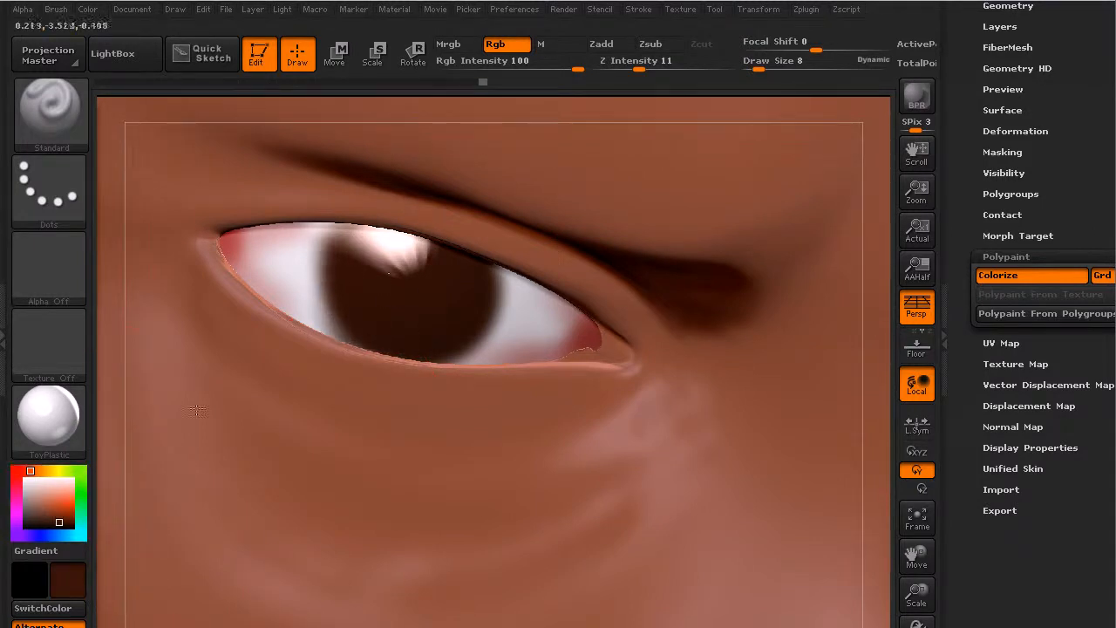
pyautogui.moveTo(40, 509)
pyautogui.mouseDown()
pyautogui.moveTo(90, 441)
pyautogui.moveTo(287, 289)
pyautogui.moveTo(327, 229)
pyautogui.moveTo(311, 261)
pyautogui.mouseUp()
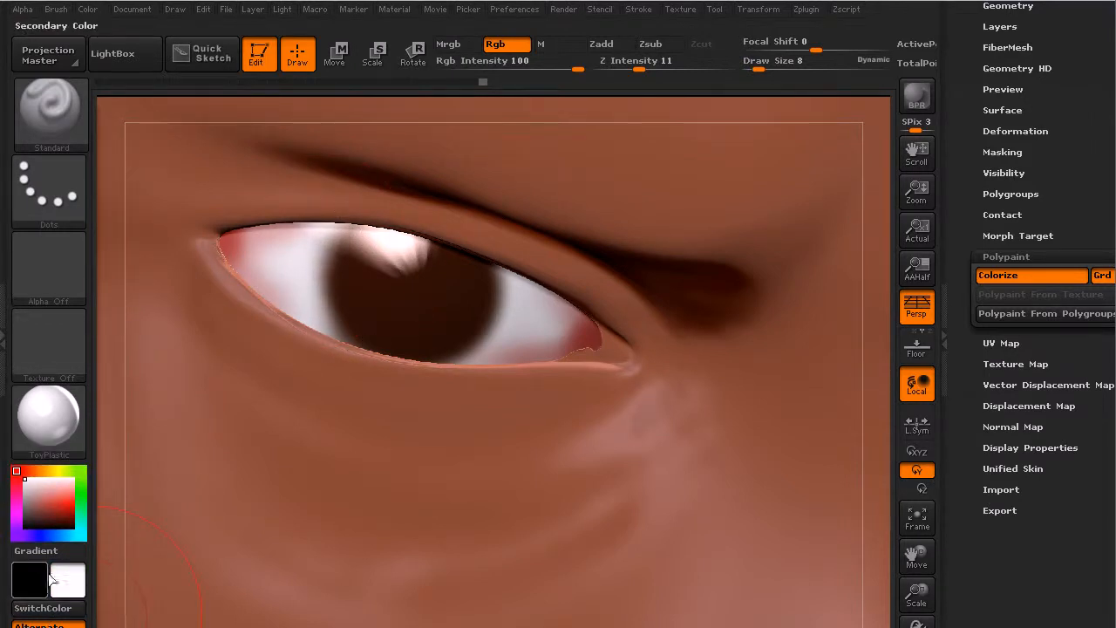
pyautogui.moveTo(49, 471)
pyautogui.mouseDown()
pyautogui.moveTo(36, 471)
pyautogui.moveTo(55, 505)
pyautogui.moveTo(44, 499)
pyautogui.mouseUp()
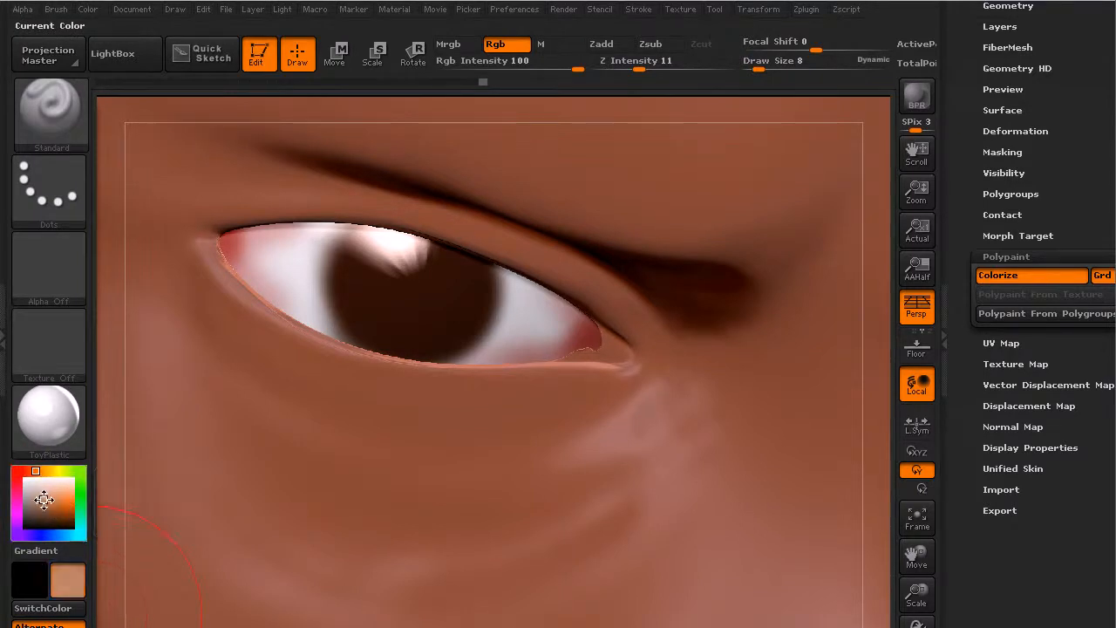
pyautogui.press('s')
pyautogui.moveTo(386, 287); pyautogui.dragTo(375, 287)
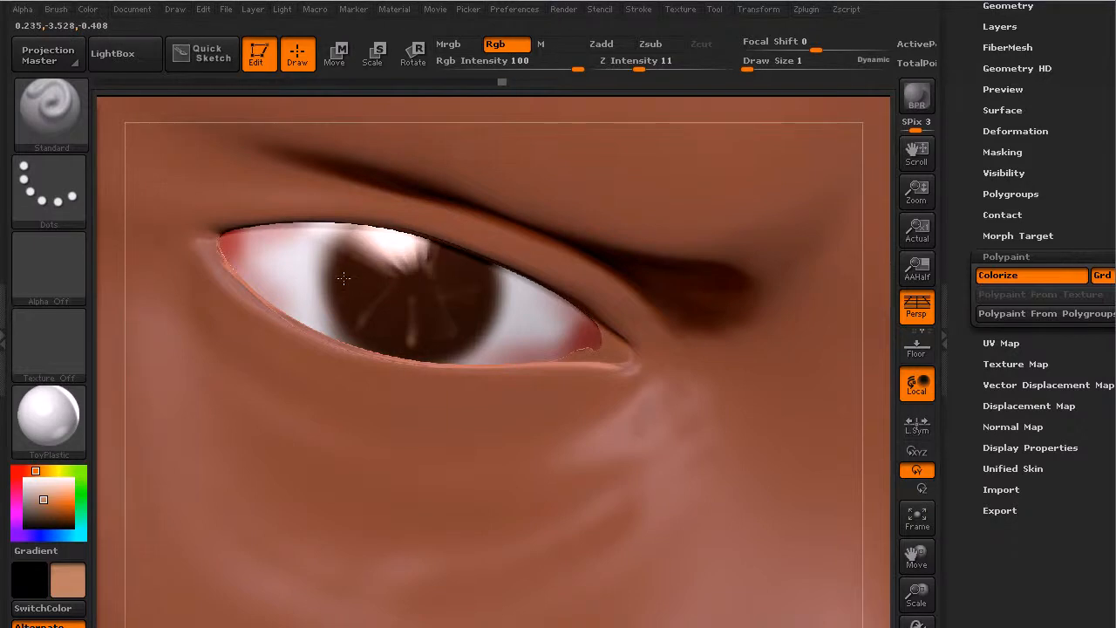
# Step: Add more radial streaks to the right iris in medium orange-brown and darker reddish brown
pyautogui.moveTo(49, 503); pyautogui.dragTo(53, 510)
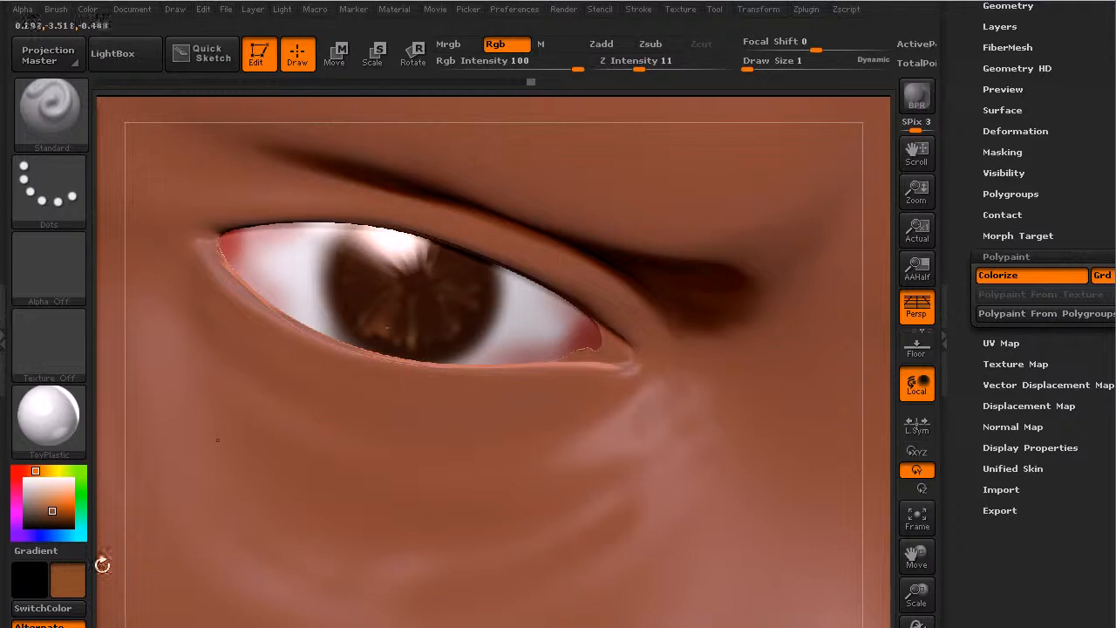
pyautogui.moveTo(36, 471); pyautogui.dragTo(30, 471)
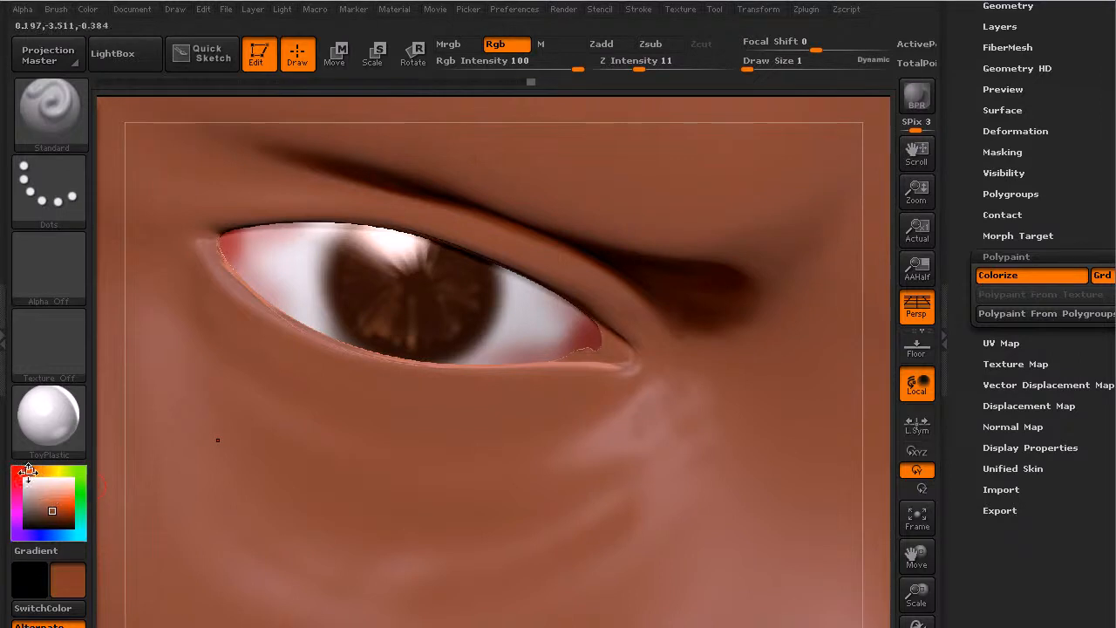
pyautogui.click(54, 514)
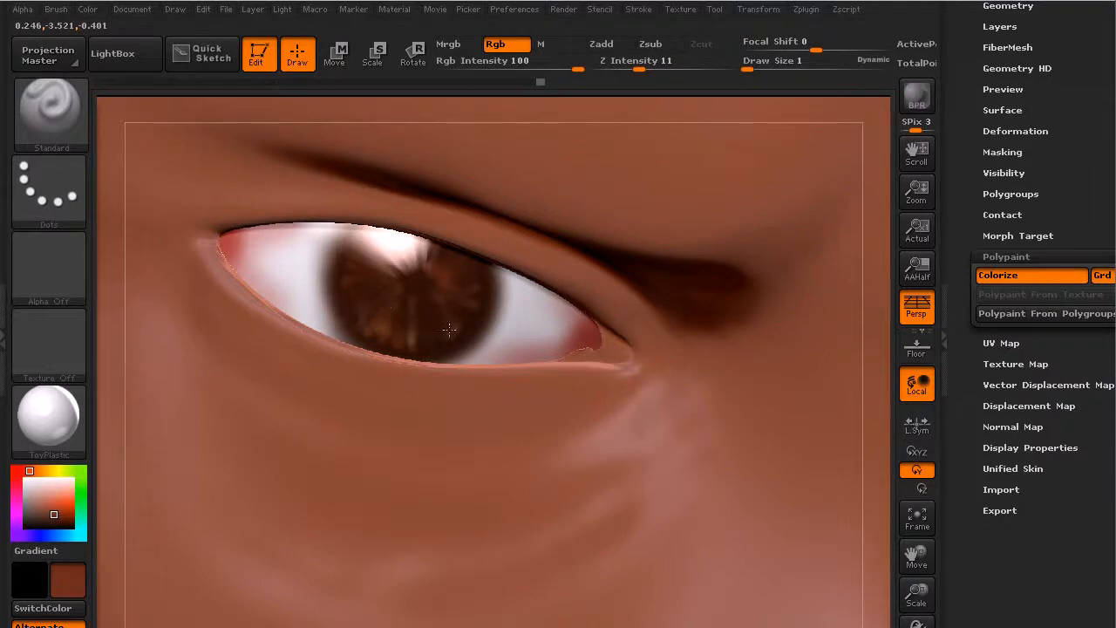
# Step: Pick black and paint a round pupil in the centre of the right iris
pyautogui.click(33, 577)
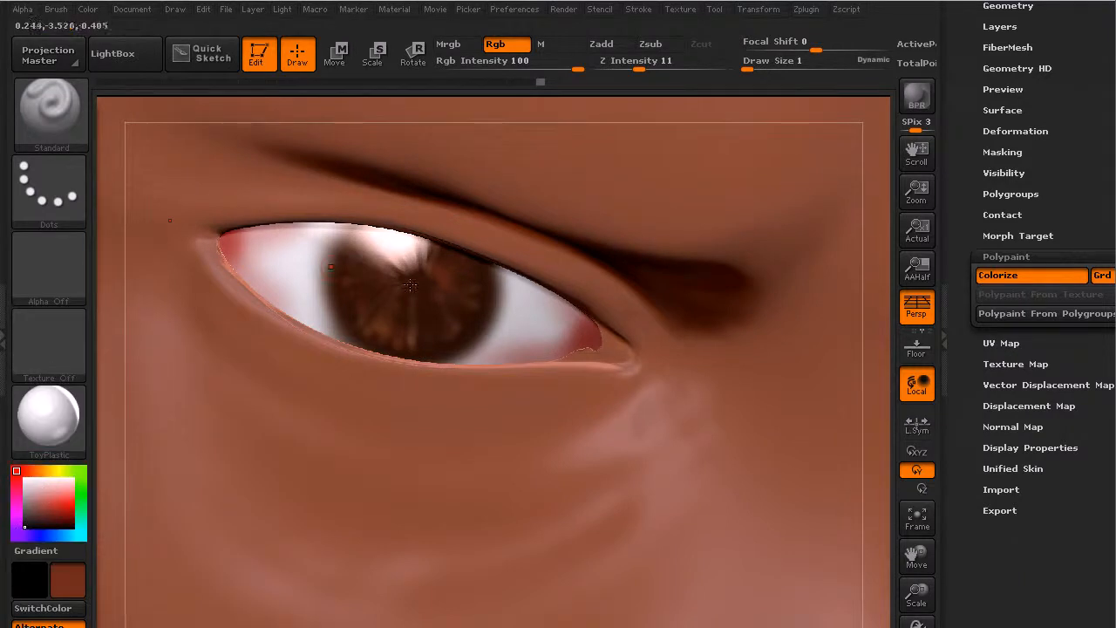
pyautogui.click(67, 594)
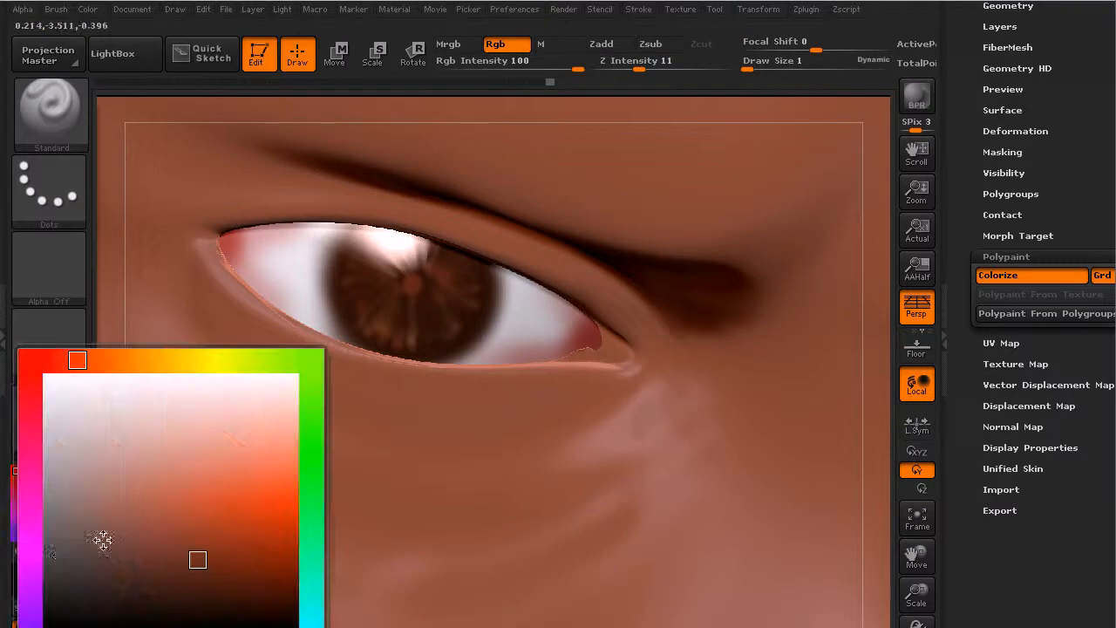
pyautogui.click(72, 620)
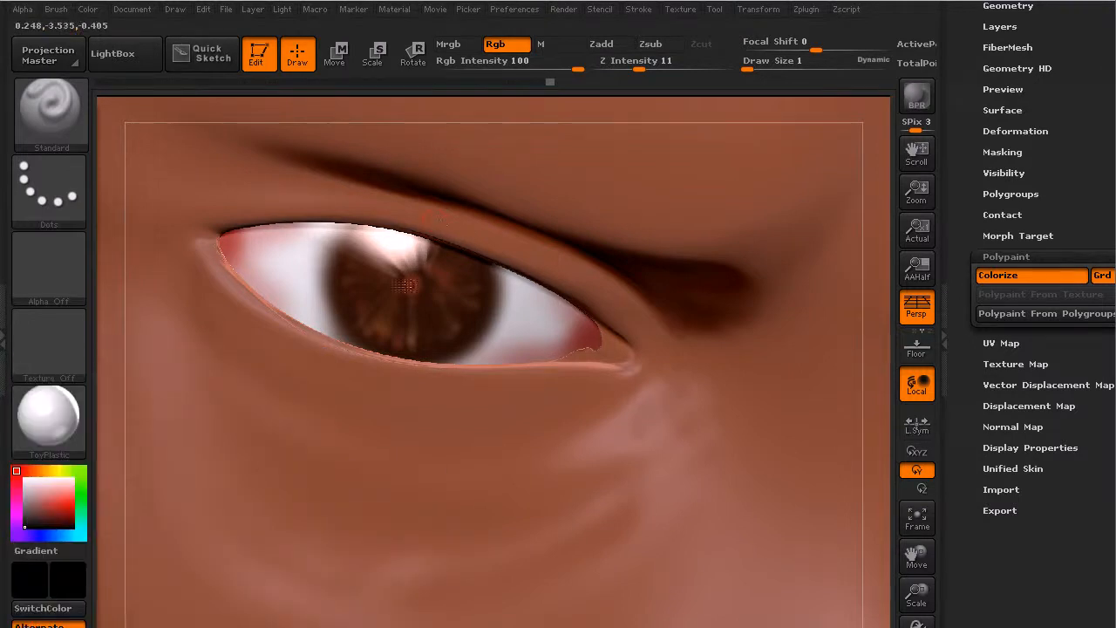
pyautogui.moveTo(417, 281); pyautogui.dragTo(419, 288)
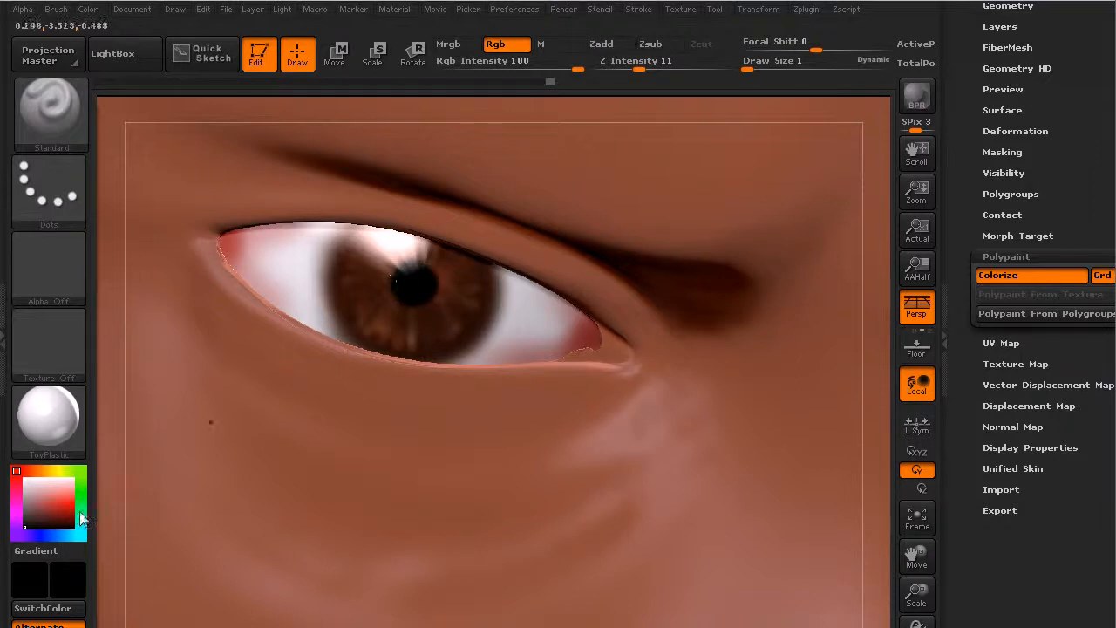
# Step: Sample the brown of the right iris, darken it to near black and touch up the iris
pyautogui.moveTo(47, 512); pyautogui.dragTo(340, 308)
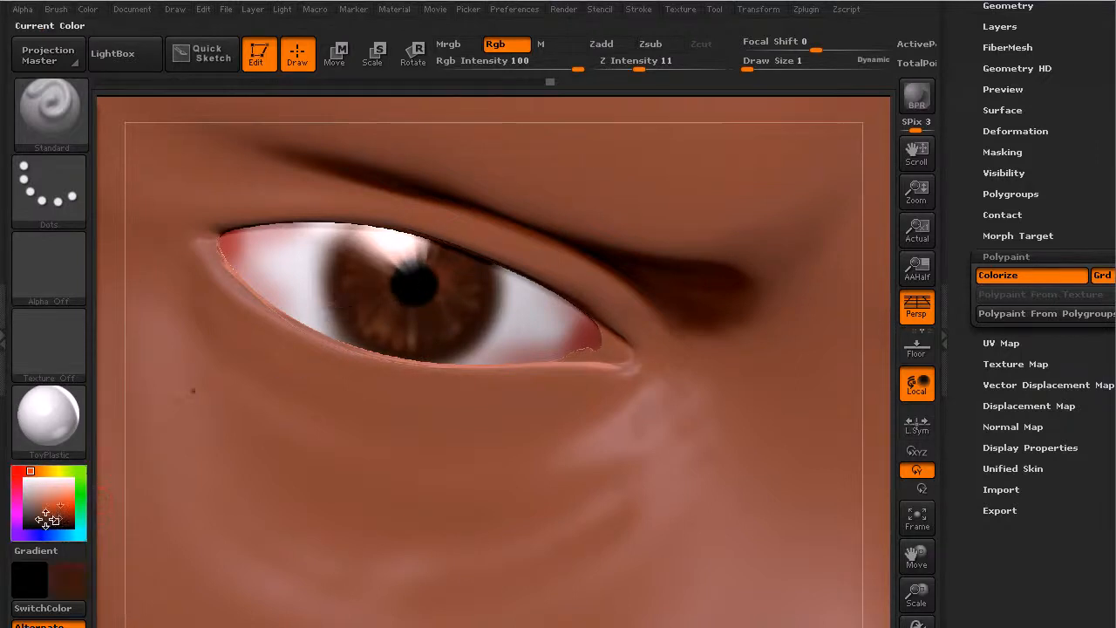
pyautogui.moveTo(64, 518); pyautogui.dragTo(58, 525)
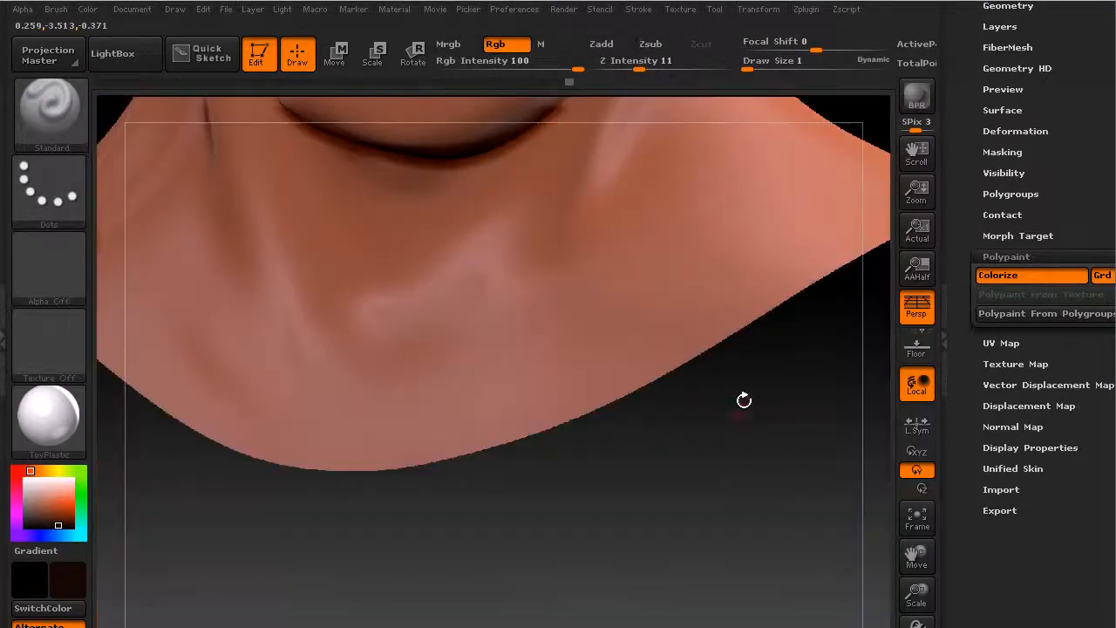
pyautogui.moveTo(742, 398); pyautogui.dragTo(850, 220)
pyautogui.moveTo(807, 169); pyautogui.dragTo(872, 339)
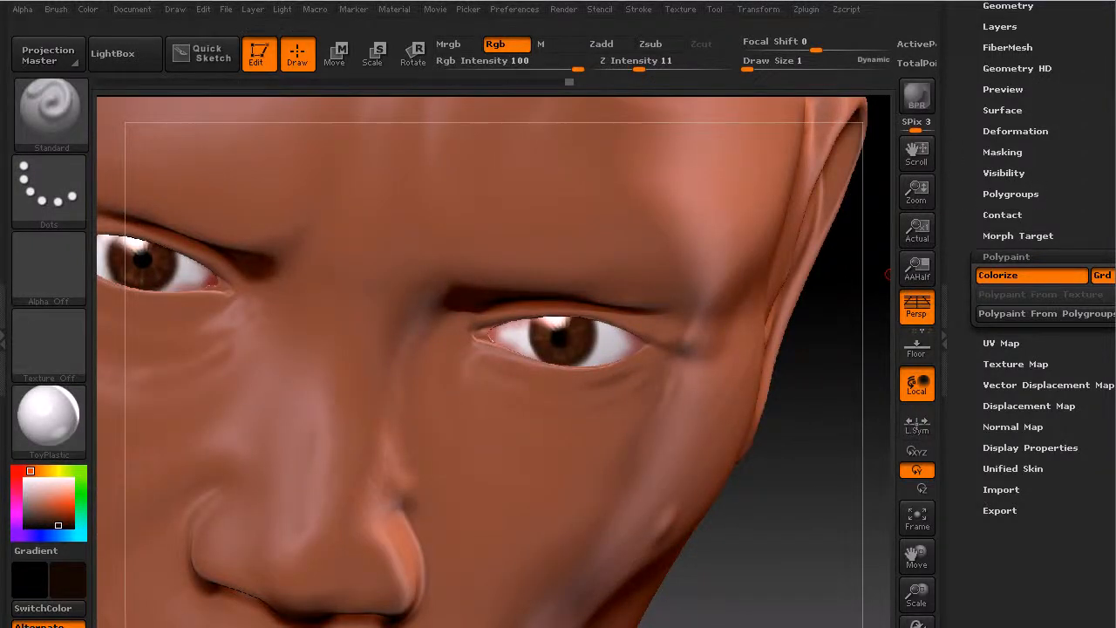
# Step: Fill the whole eyes subtool with the ToyPlastic material in material-only mode
pyautogui.scroll(5, 1010, 292)
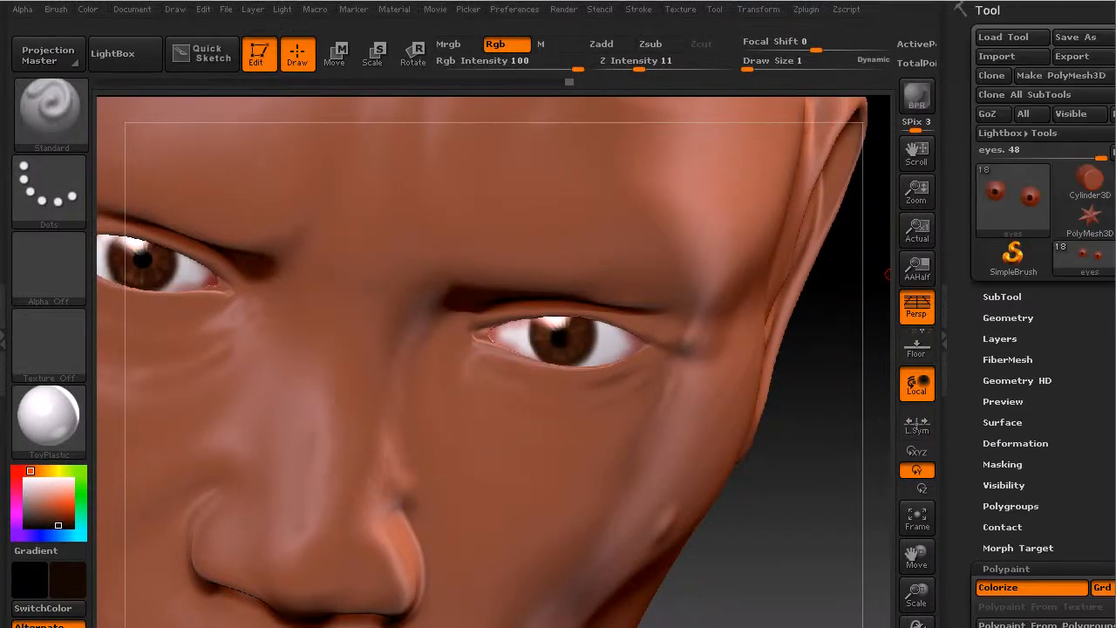
pyautogui.click(1009, 318)
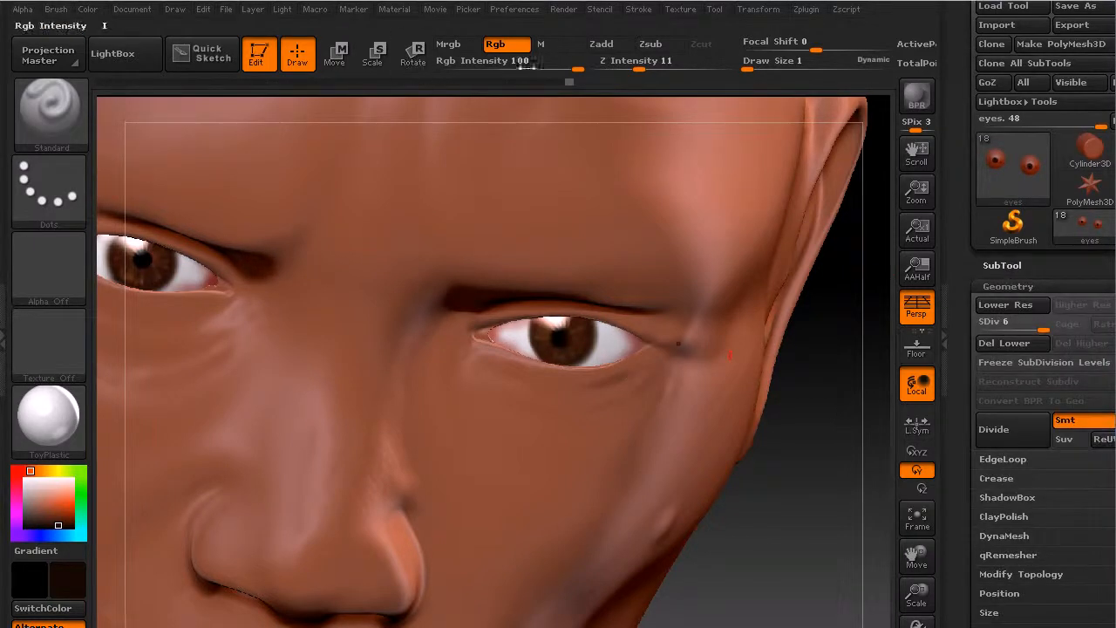
pyautogui.click(540, 45)
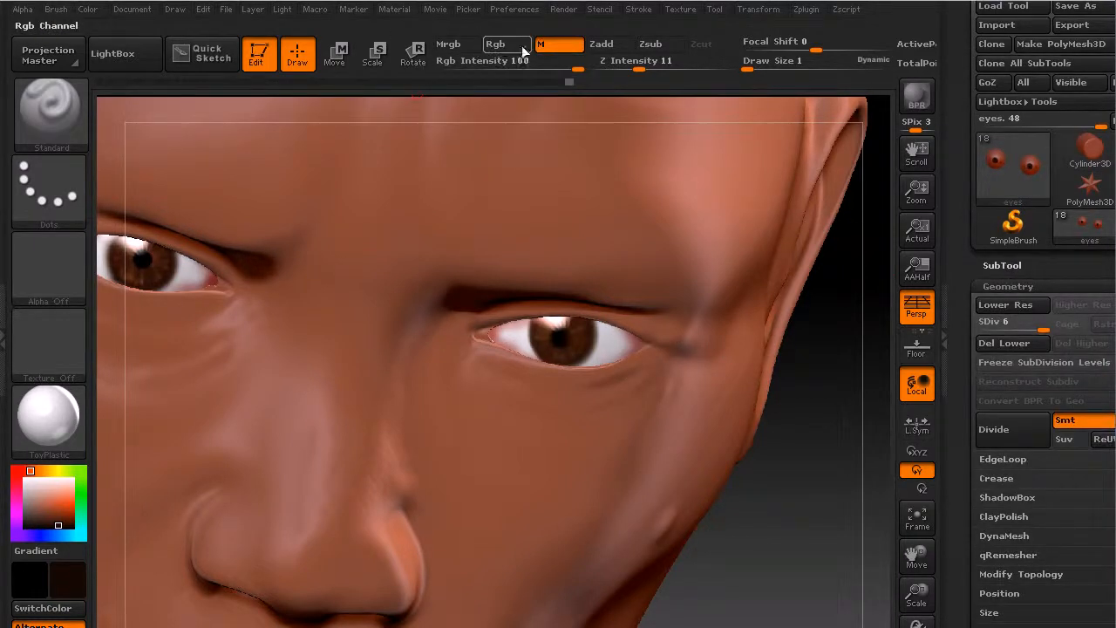
pyautogui.click(88, 9)
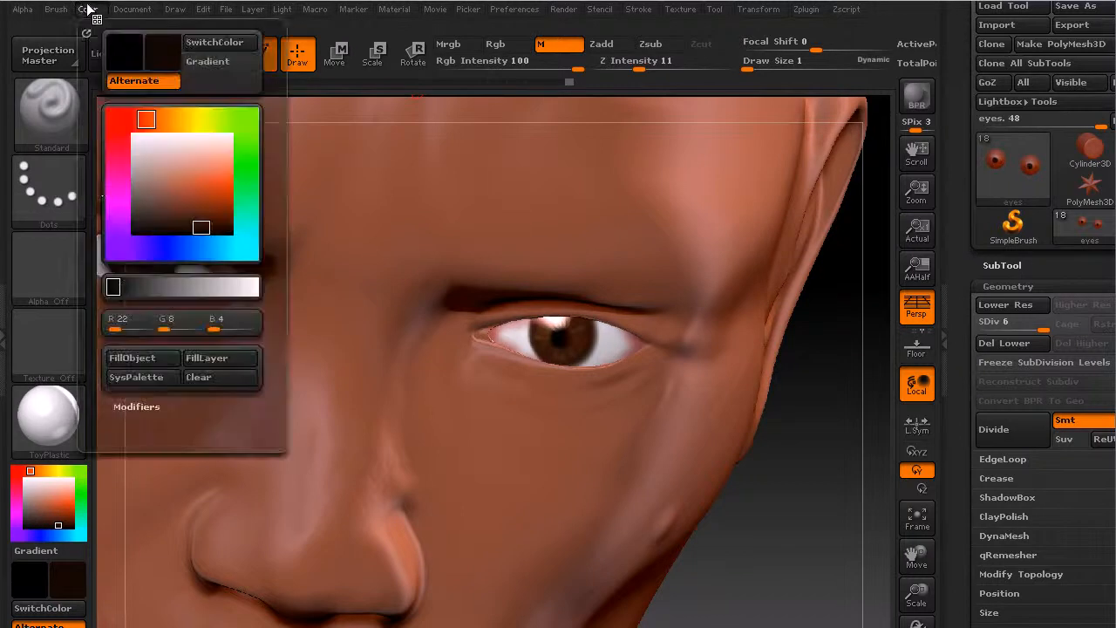
pyautogui.click(131, 357)
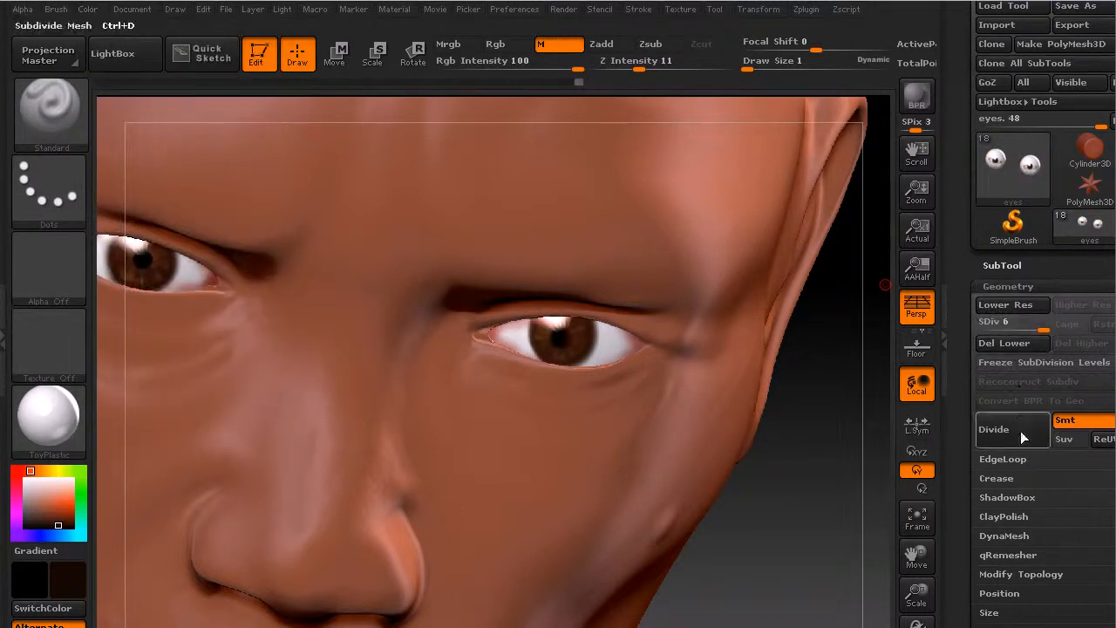
# Step: Make all the other subtools of the character visible again
pyautogui.click(1002, 265)
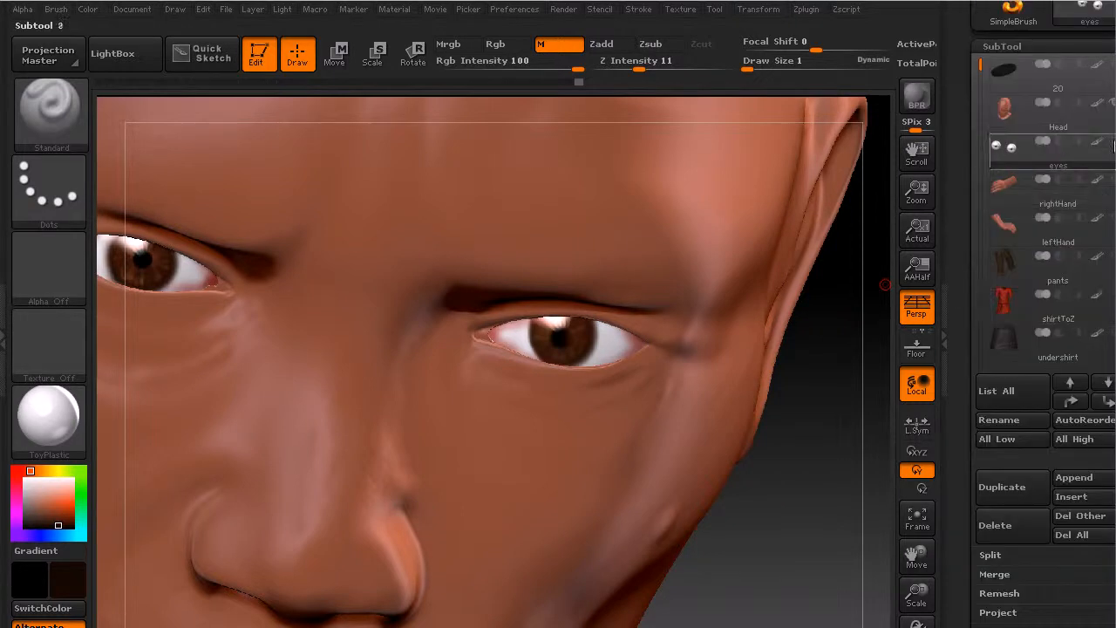
pyautogui.click(1112, 144)
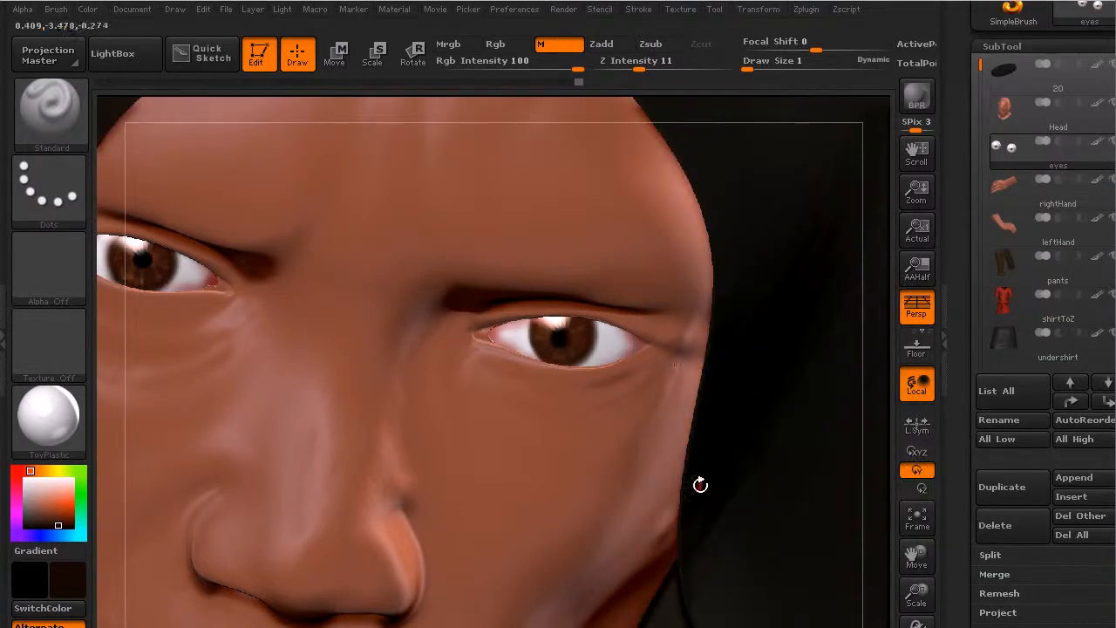
pyautogui.press('f')
pyautogui.press('f')
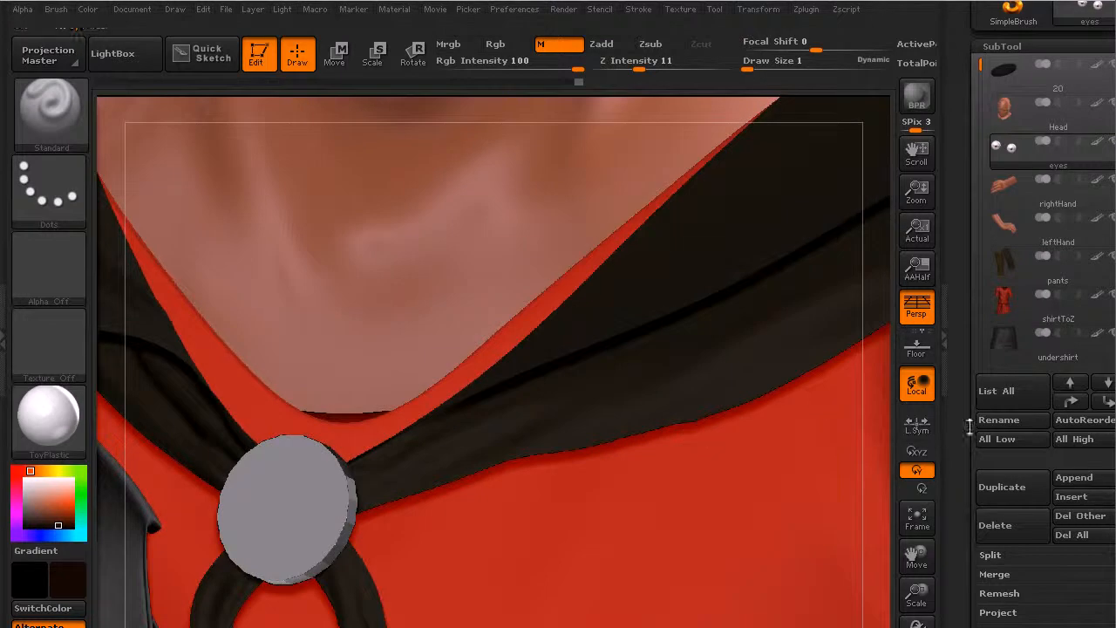
# Step: Frame the full hooded figure from the front and render it with BPR
pyautogui.click(929, 523)
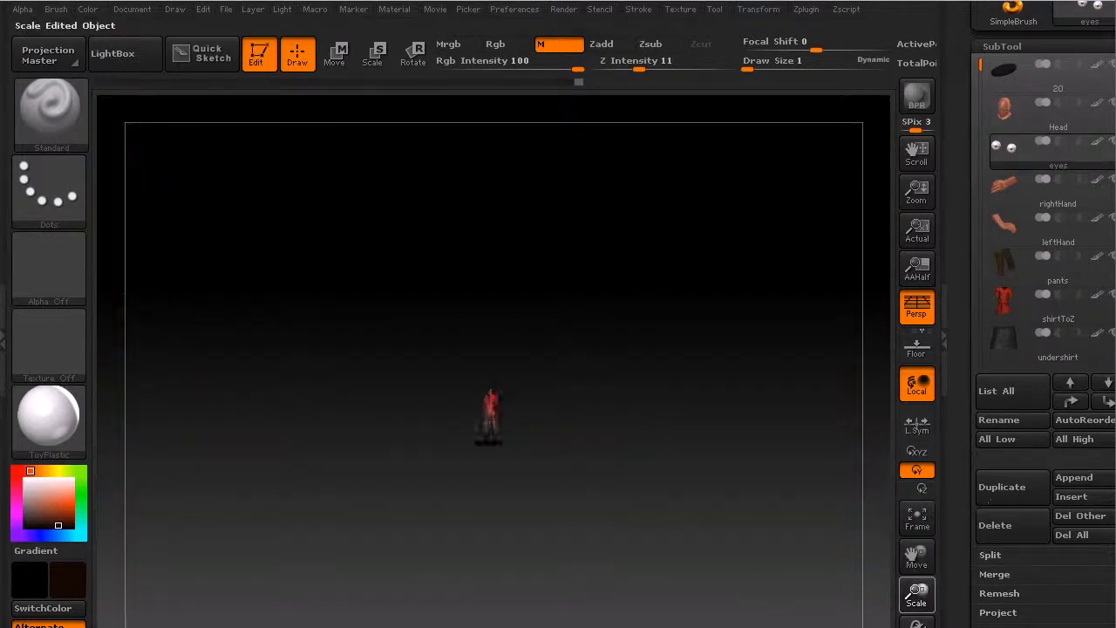
pyautogui.moveTo(917, 596)
pyautogui.mouseDown()
pyautogui.moveTo(930, 589)
pyautogui.moveTo(918, 615)
pyautogui.moveTo(917, 595)
pyautogui.mouseUp()
pyautogui.keyDown('alt'); pyautogui.moveTo(690, 508); pyautogui.dragTo(716, 384); pyautogui.keyUp('alt')
pyautogui.moveTo(917, 592); pyautogui.dragTo(917, 568)
pyautogui.moveTo(765, 553); pyautogui.dragTo(760, 509)
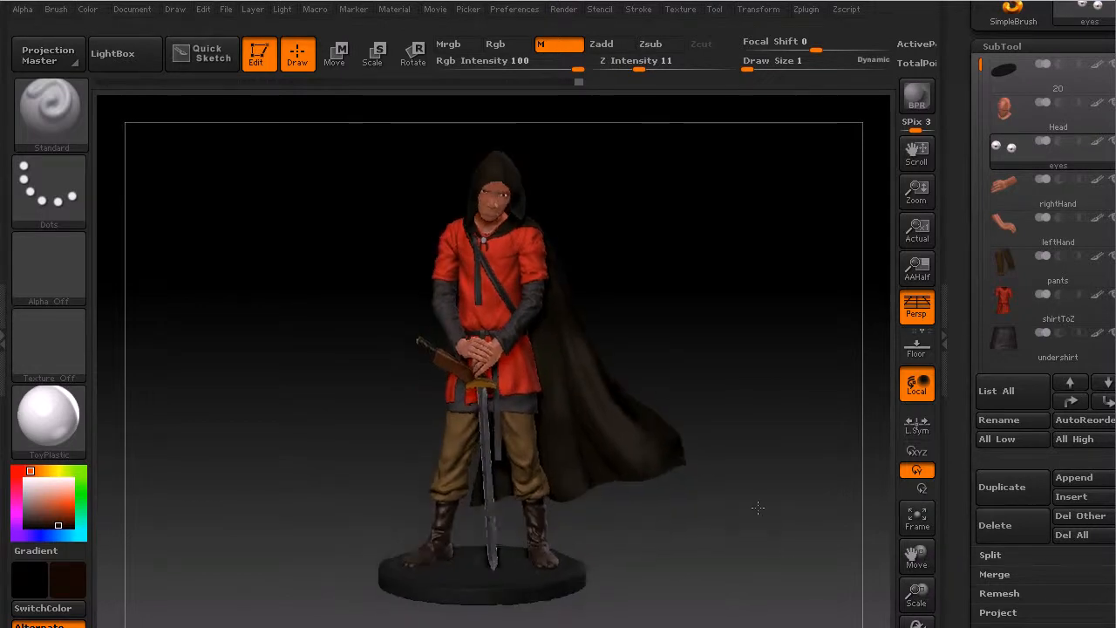
pyautogui.moveTo(916, 594); pyautogui.dragTo(924, 593)
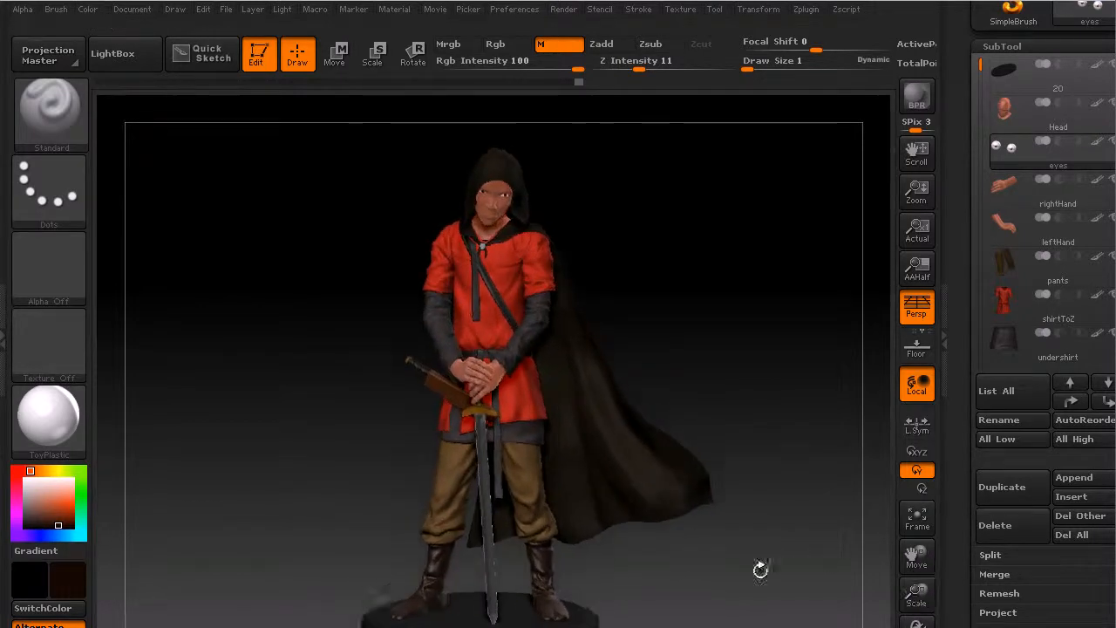
pyautogui.moveTo(813, 564); pyautogui.dragTo(759, 545)
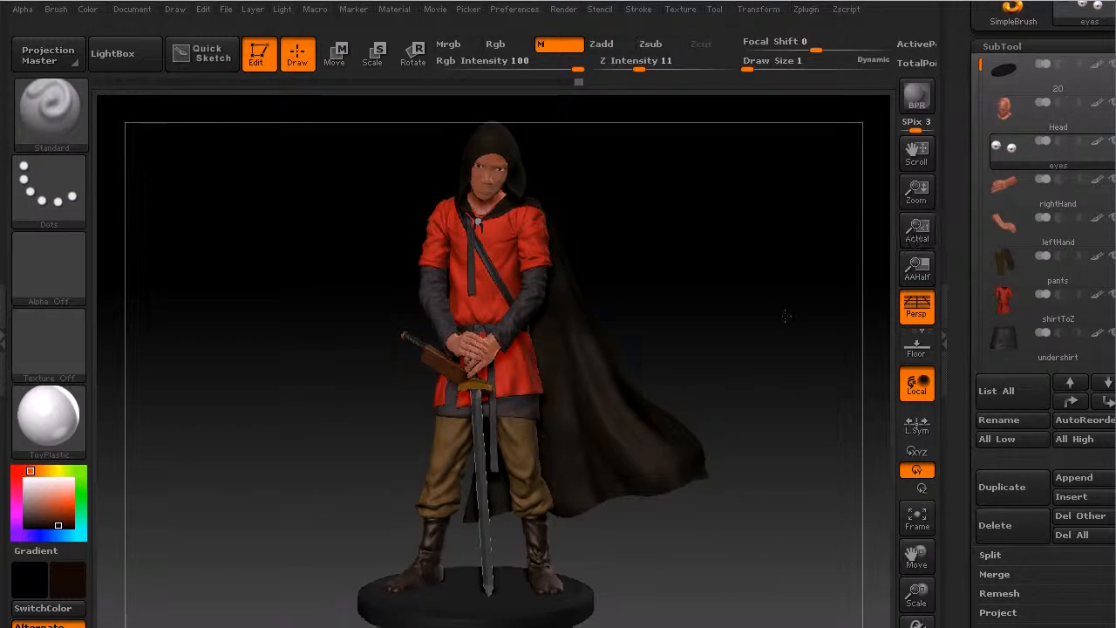
pyautogui.click(915, 97)
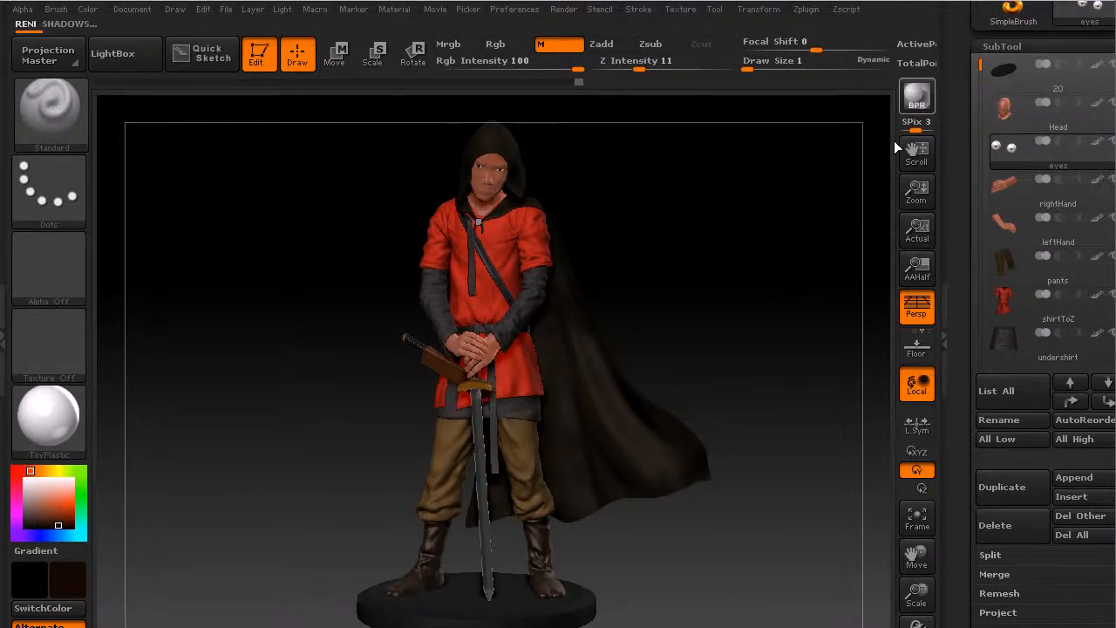